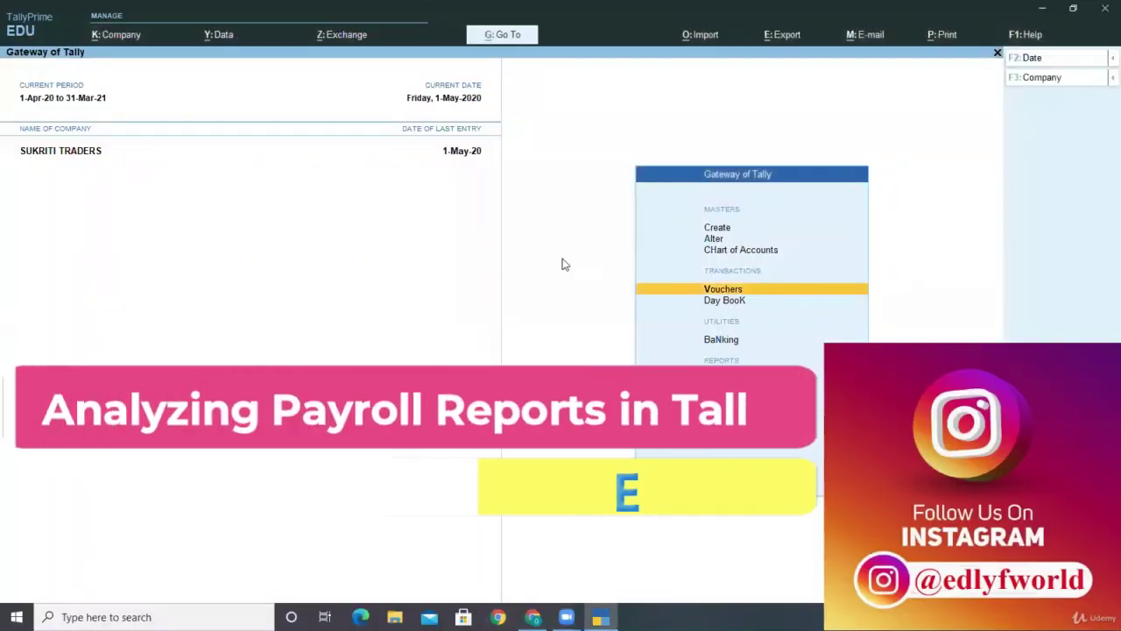
Go from Display More Reports into the Payroll Reports list.
key("Down")
key("Down")
key("Down")
key("Down")
key("Down")
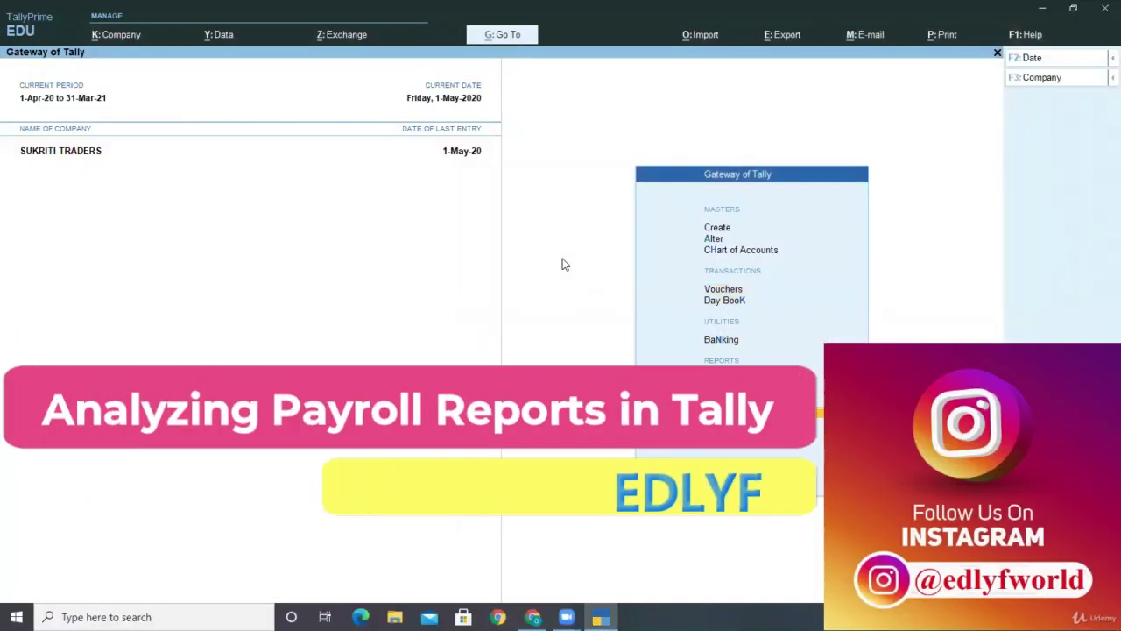
key("Down")
key("Down")
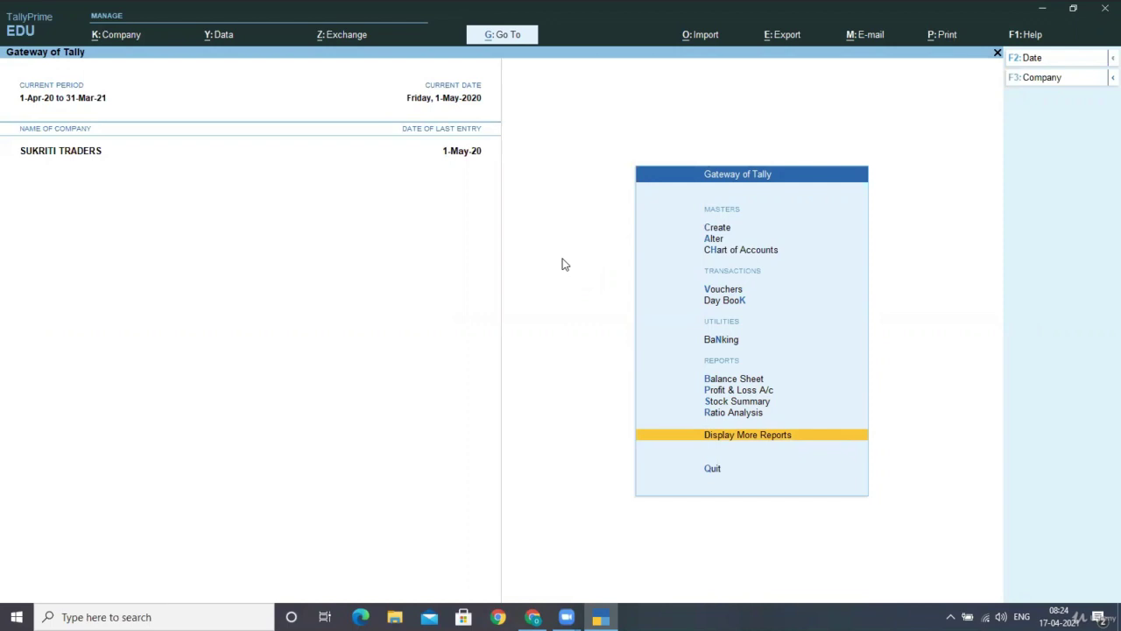
key("Return")
key("Down")
key("Down")
key("Down")
key("Down")
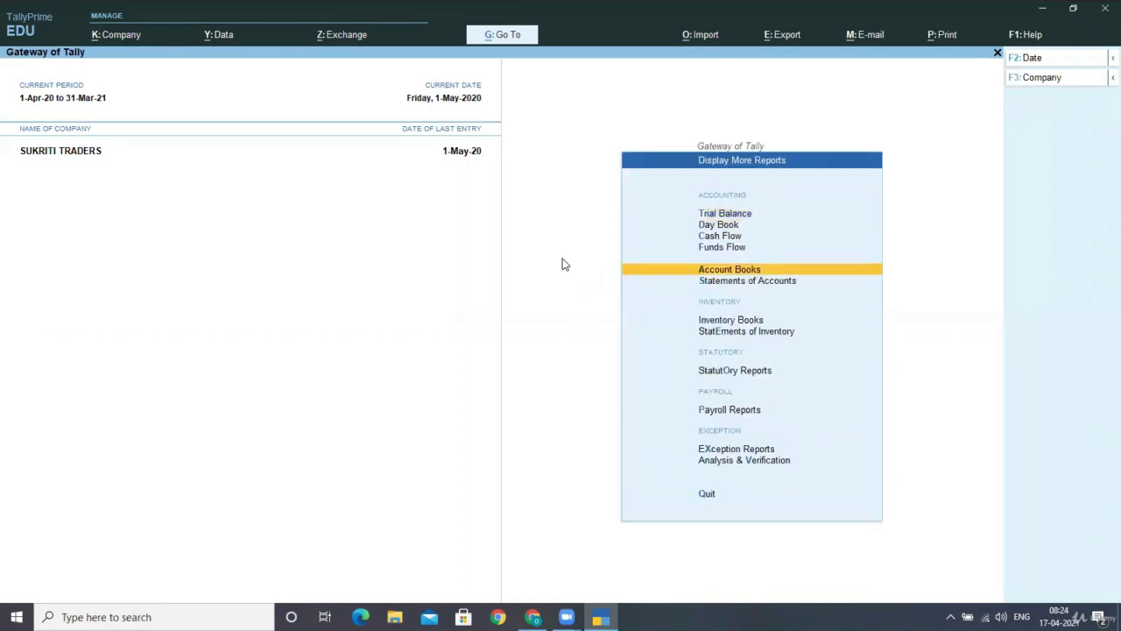
key("Down")
key("Down")
key("Down")
key("Down")
key("Down")
key("Down")
key("Up")
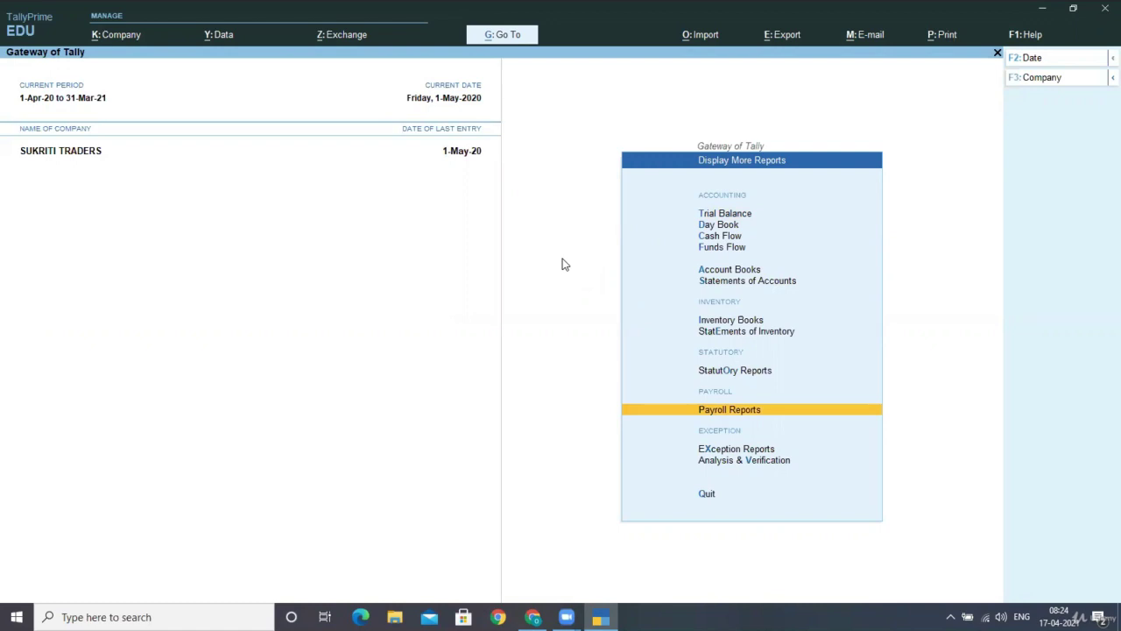
key("Return")
Browse the Payroll Statement pay head list, then close it without choosing one.
key("Down")
key("Down")
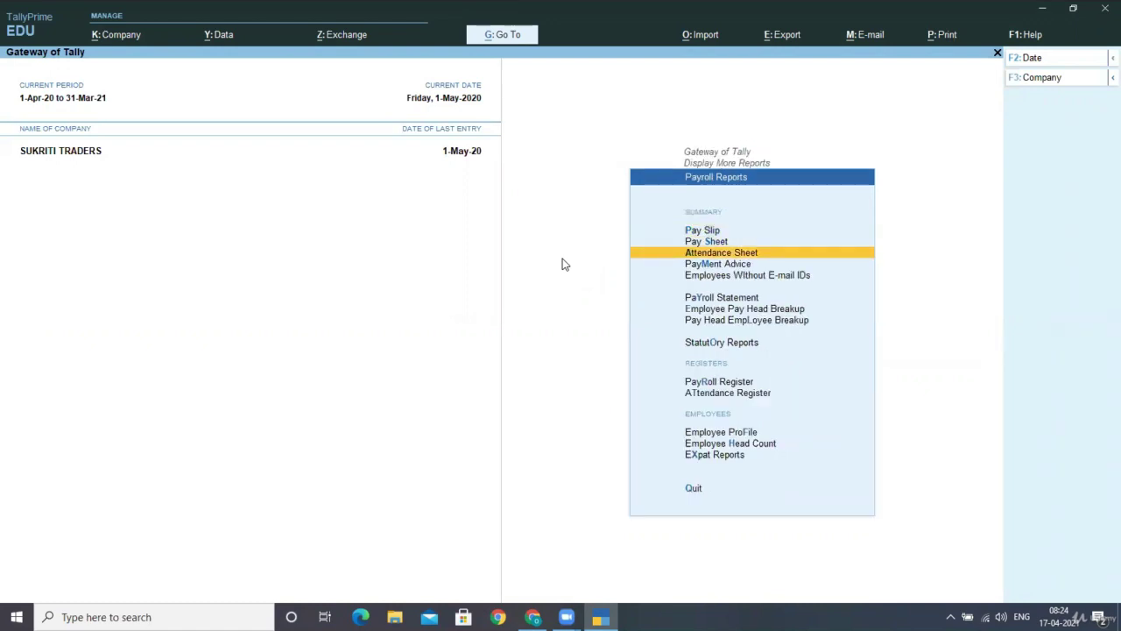
key("Down")
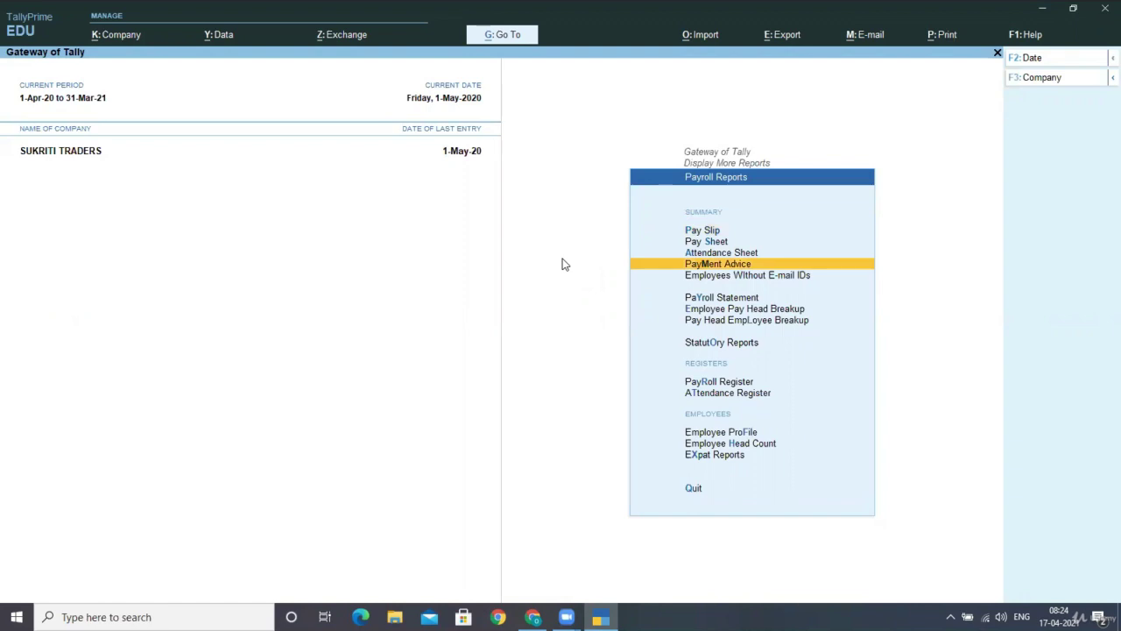
key("Up")
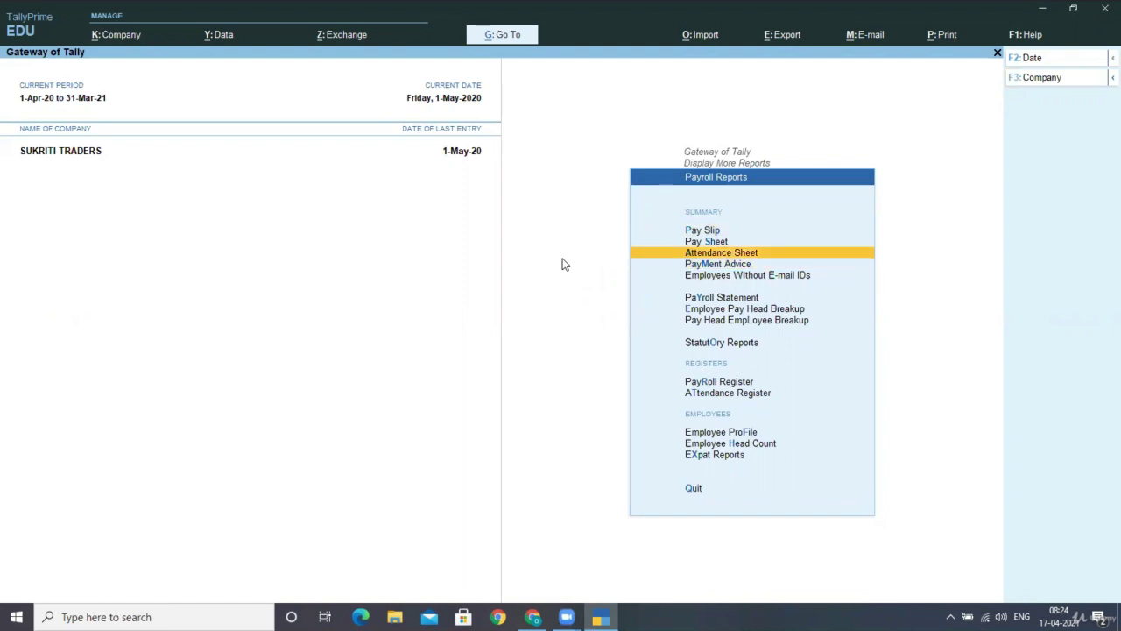
key("Down")
key("Down")
key("Down")
key("Return")
key("Down")
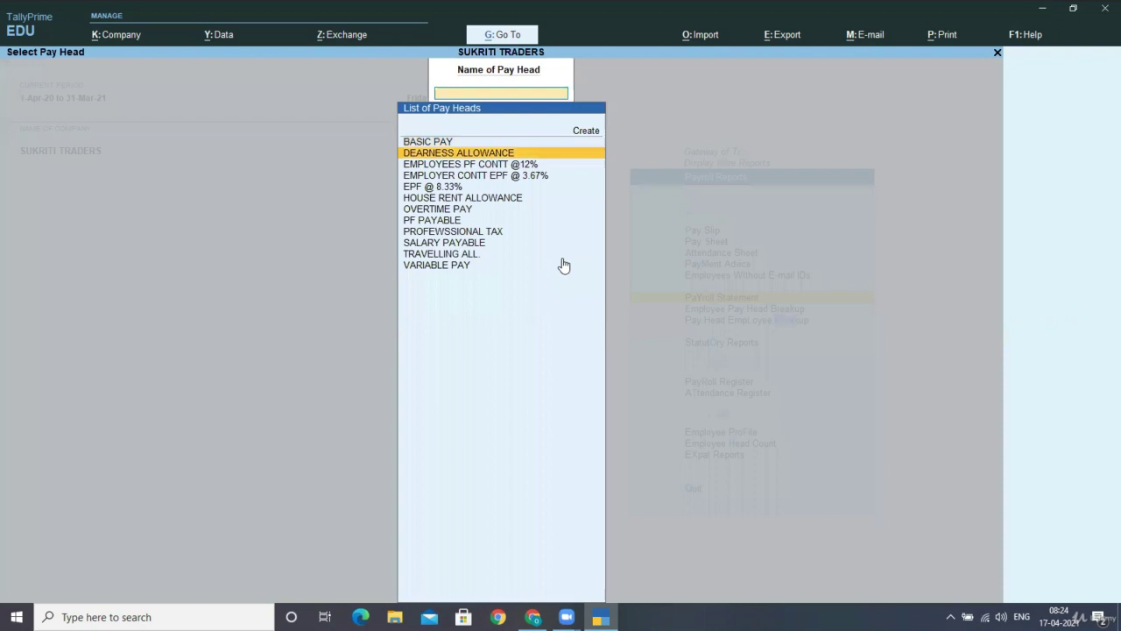
key("Down")
key("Down")
key("Down")
key("Down")
key("Down")
key("Down")
key("Down")
key("Down")
key("Down")
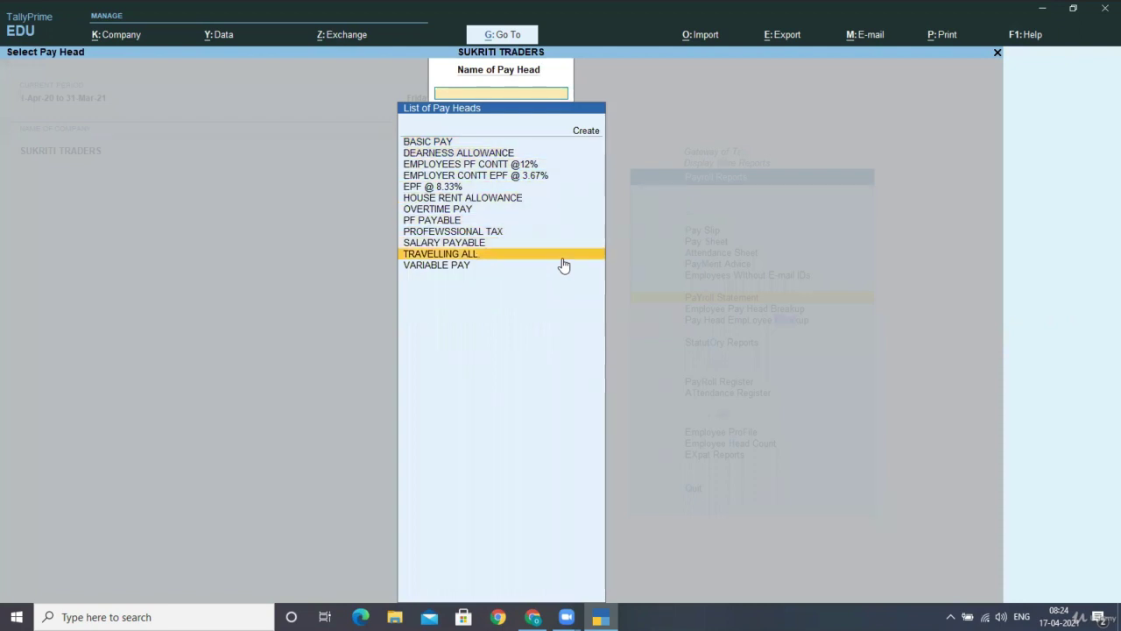
key("Down")
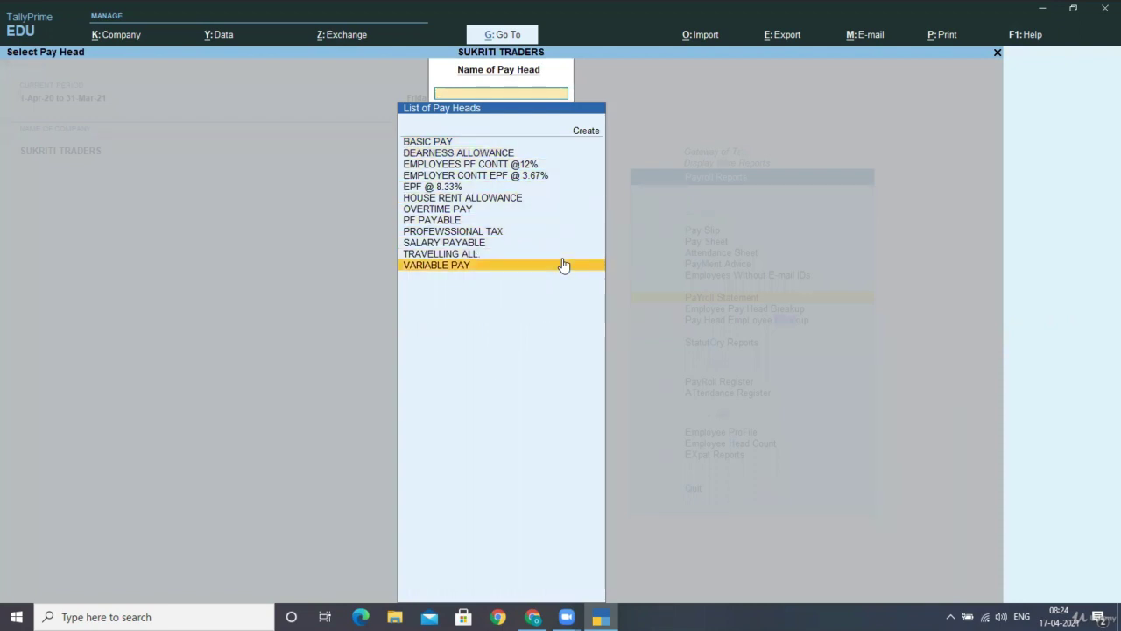
key("Escape")
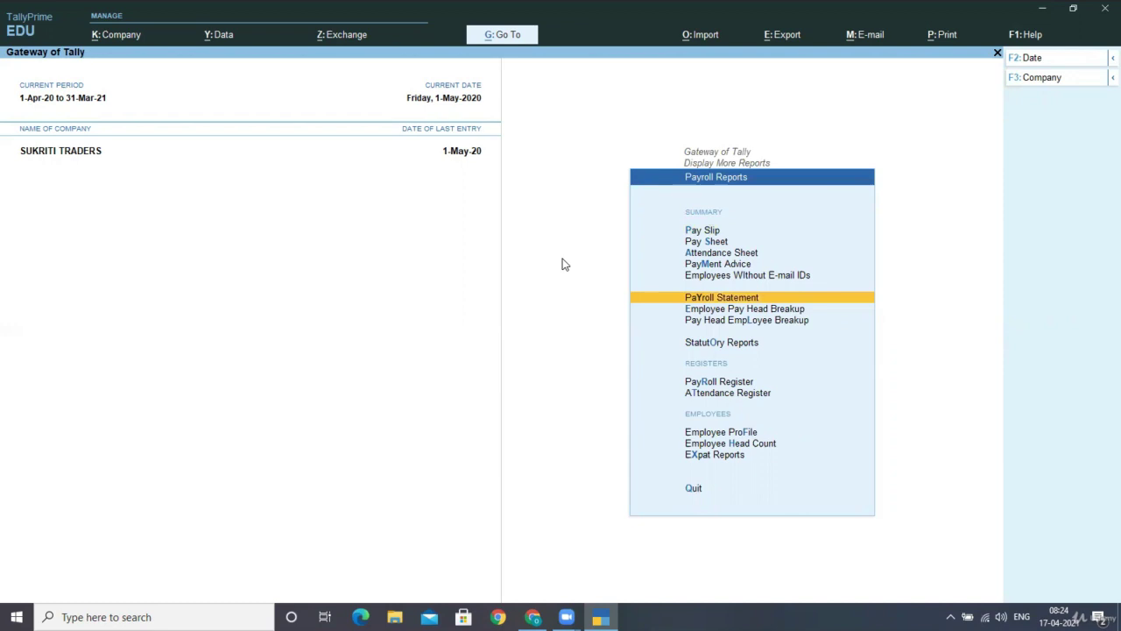
Display DANIAL's May-2020 Pay Slip: 26 days present, net 15,092.00.
key("Up")
key("Up")
key("Up")
key("Up")
key("Up")
key("Return")
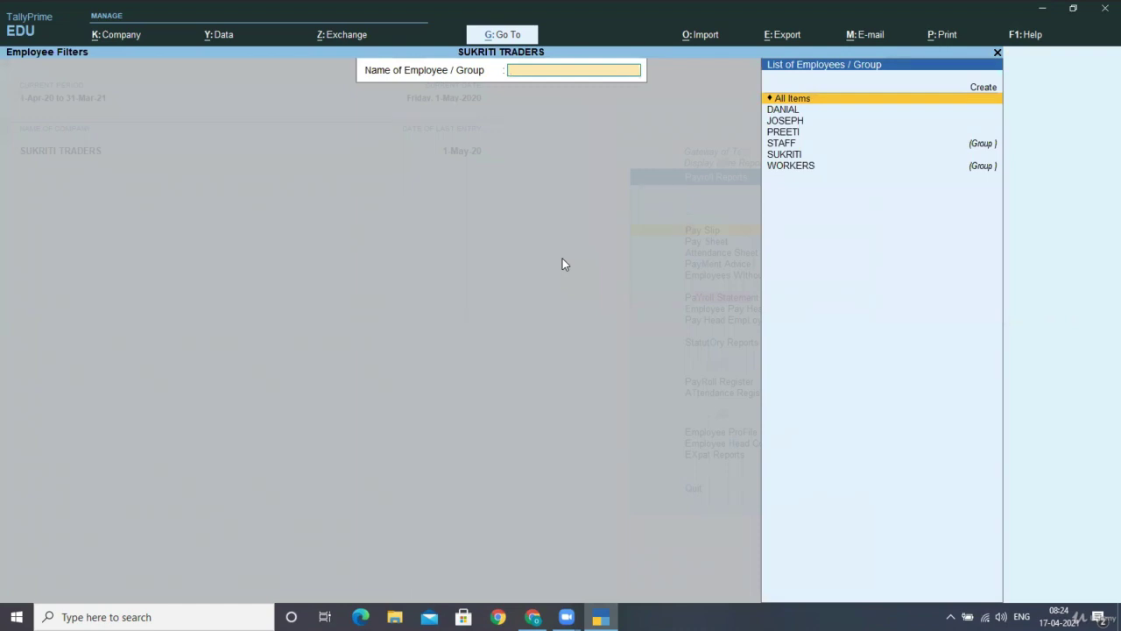
key("Down")
key("Return")
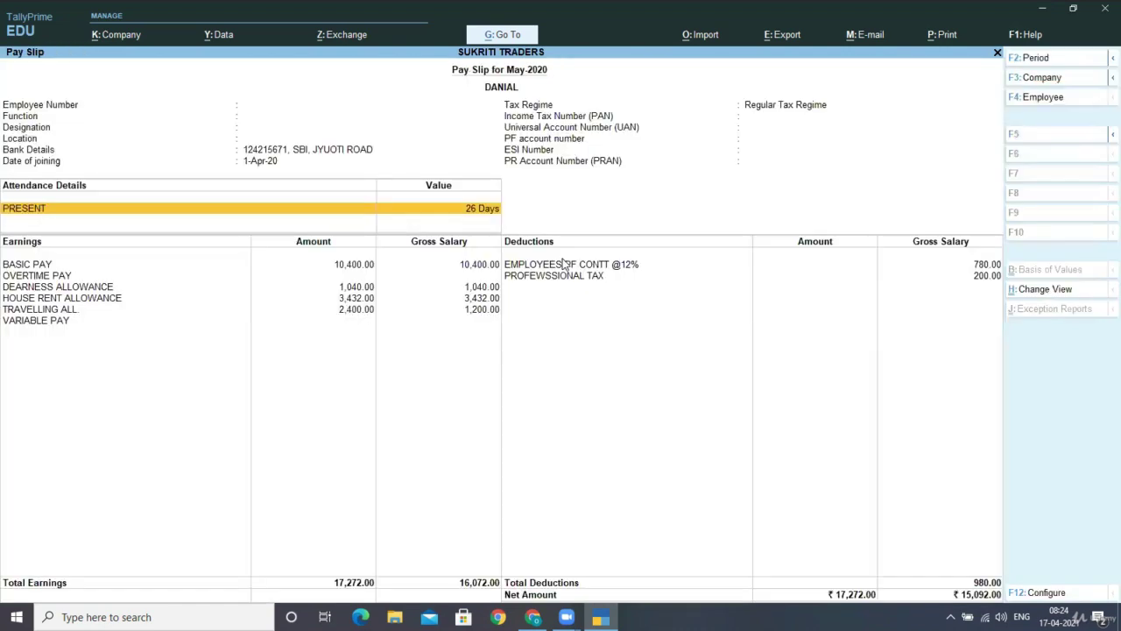
Look over the print options for the pay slip, then cancel printing.
key("alt+p")
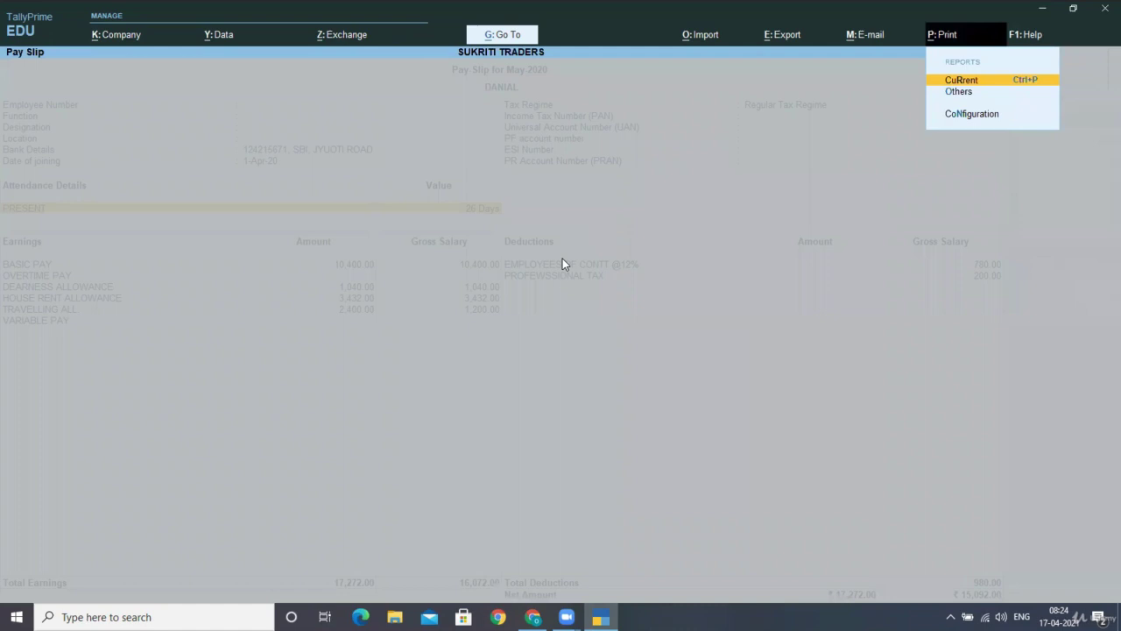
key("Return")
key("Left")
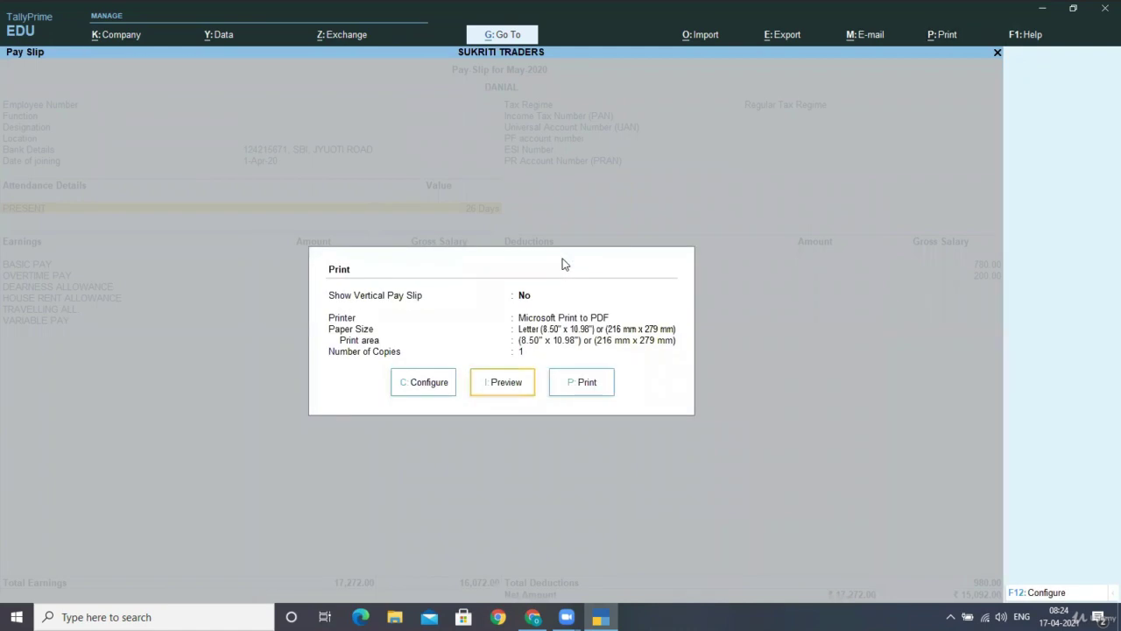
key("Escape")
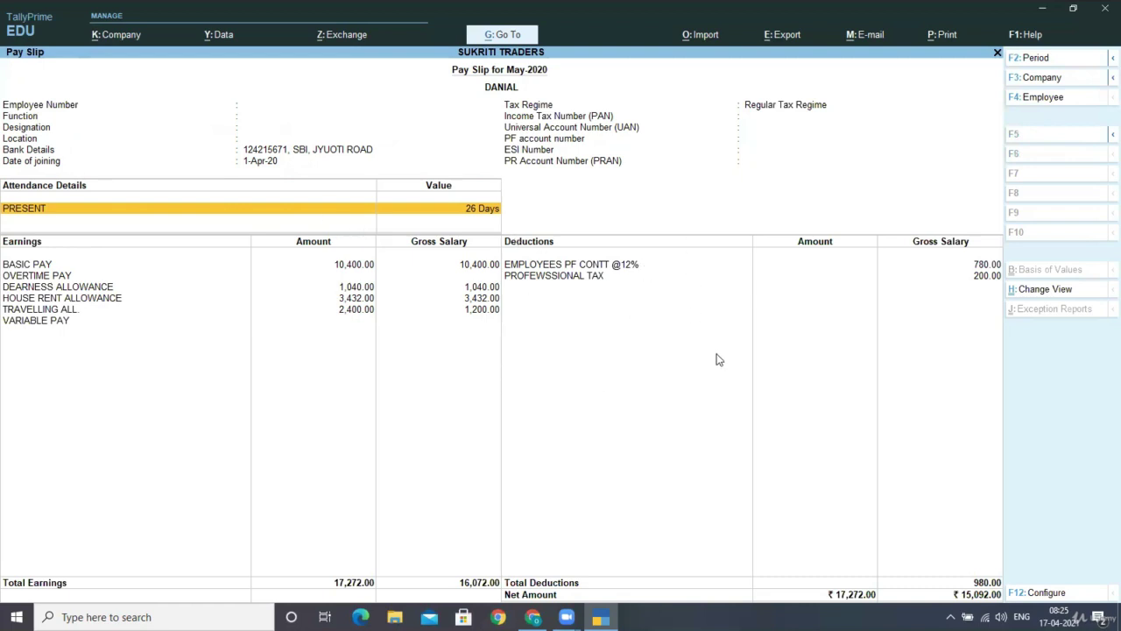
Preview DANIAL's May-2020 pay slip with amount in words and signatory line.
key("alt+p")
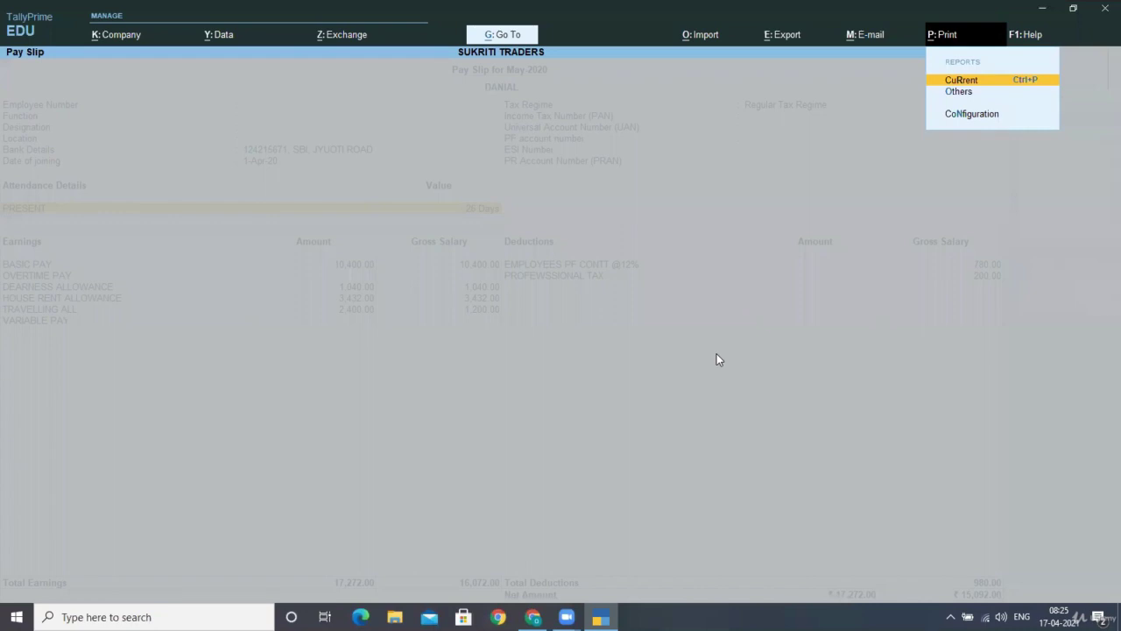
key("Return")
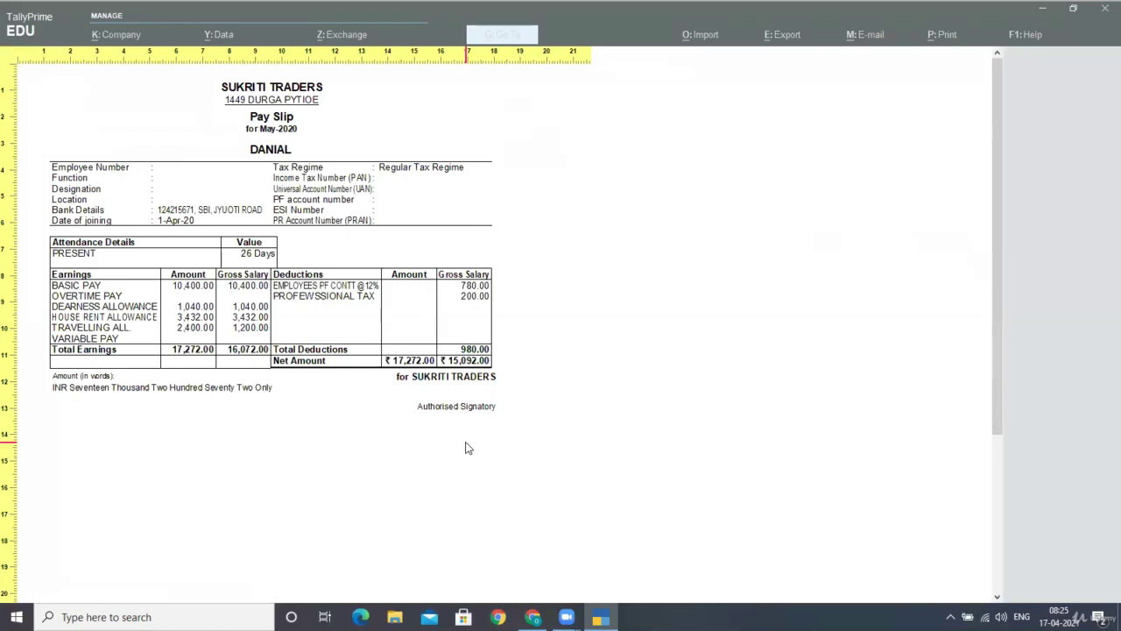
Open the May-2020 Pay Sheet for all employees.
key("Escape")
key("Escape")
key("Escape")
key("Escape")
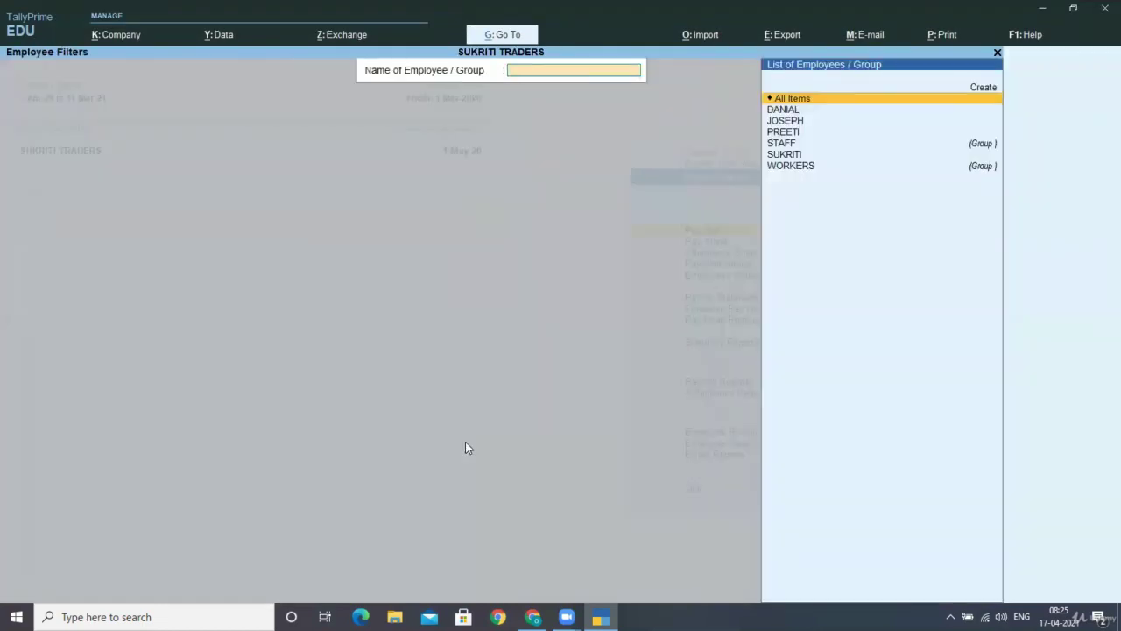
key("Escape")
key("Down")
key("Return")
key("Return")
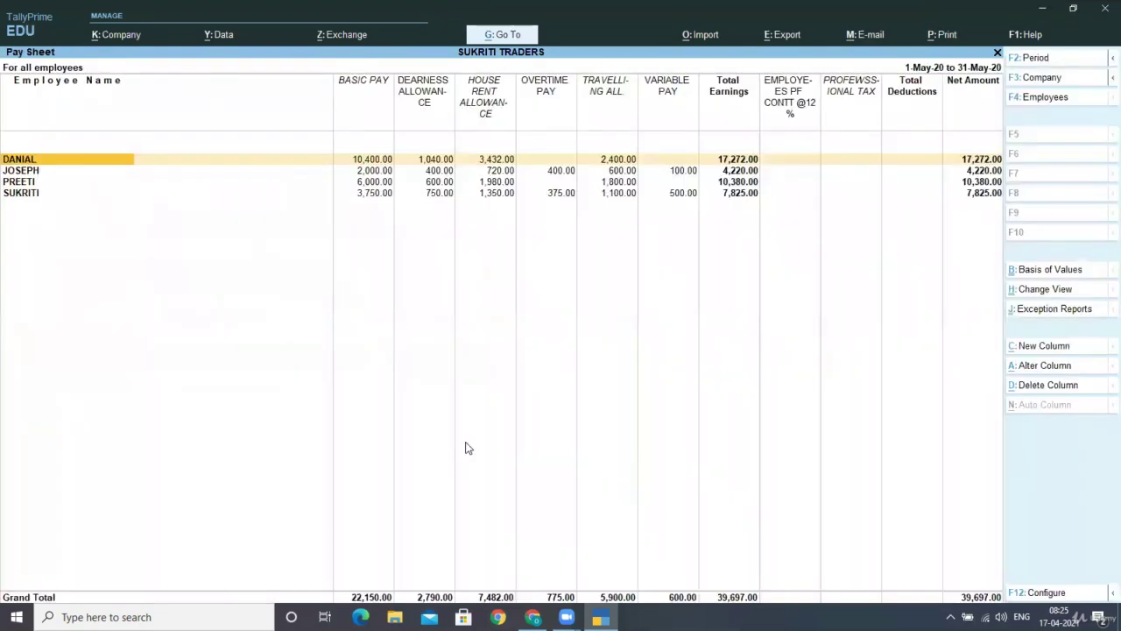
key("Down")
key("Down")
key("Down")
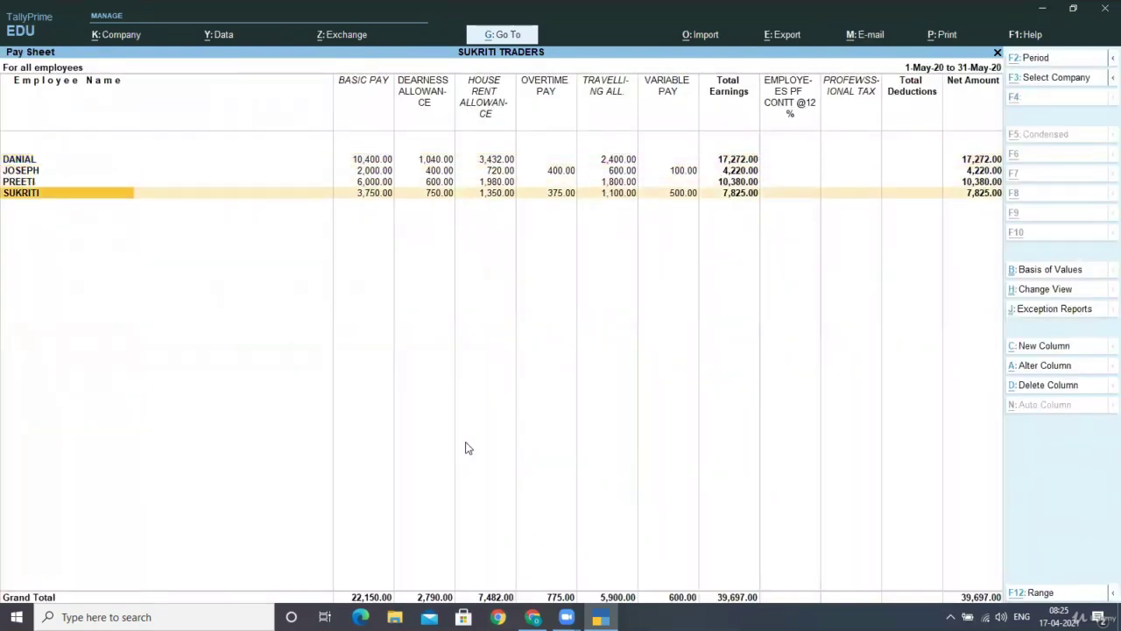
key("Up")
key("Up")
key("Up")
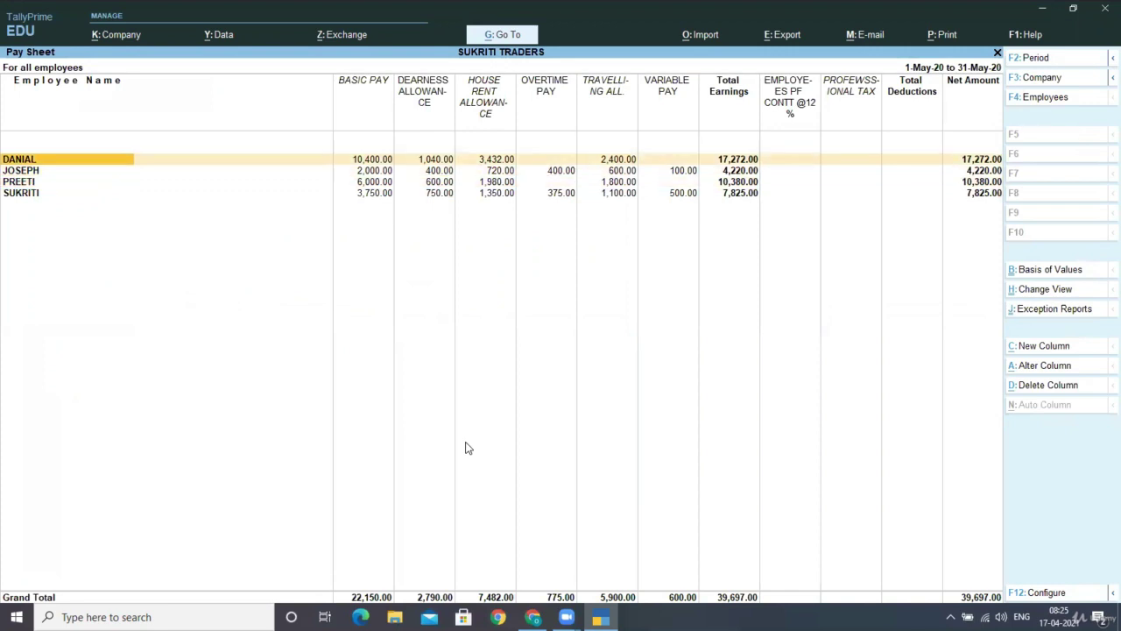
Preview the Pay Sheet (net total 39,697) for printing, zoomed in.
key("alt+p")
key("Return")
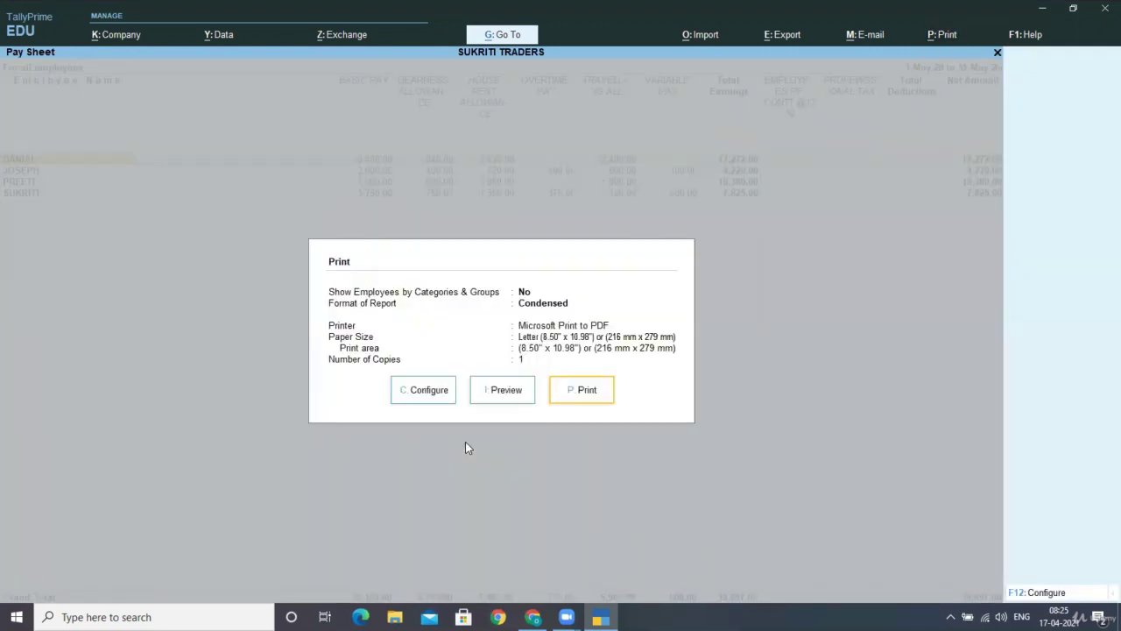
key("Left")
key("Return")
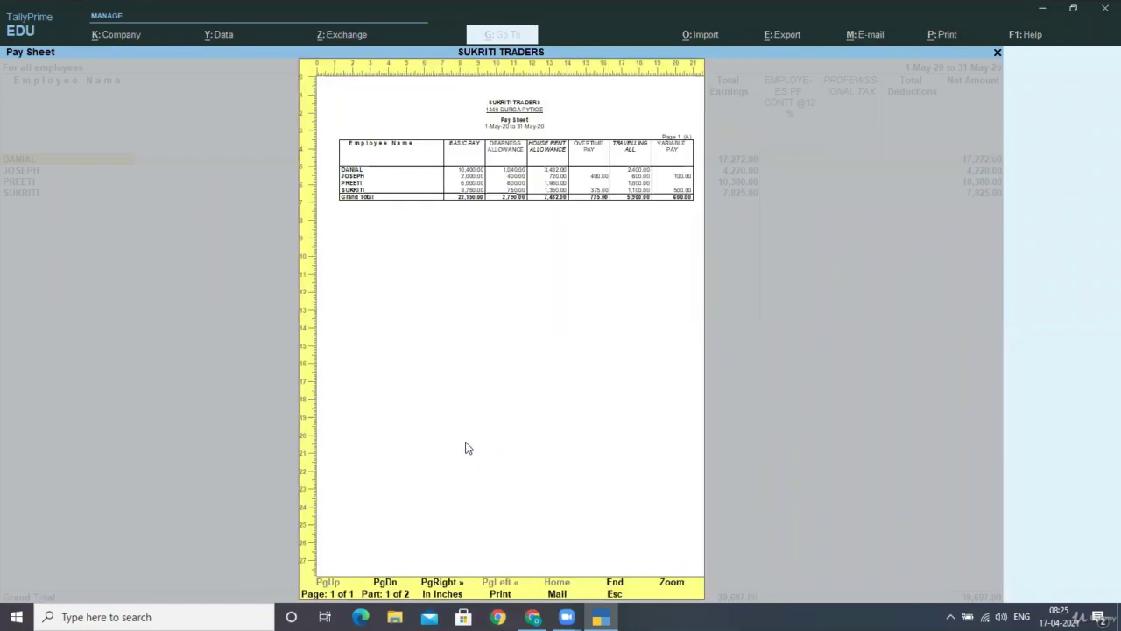
left_click(671, 586)
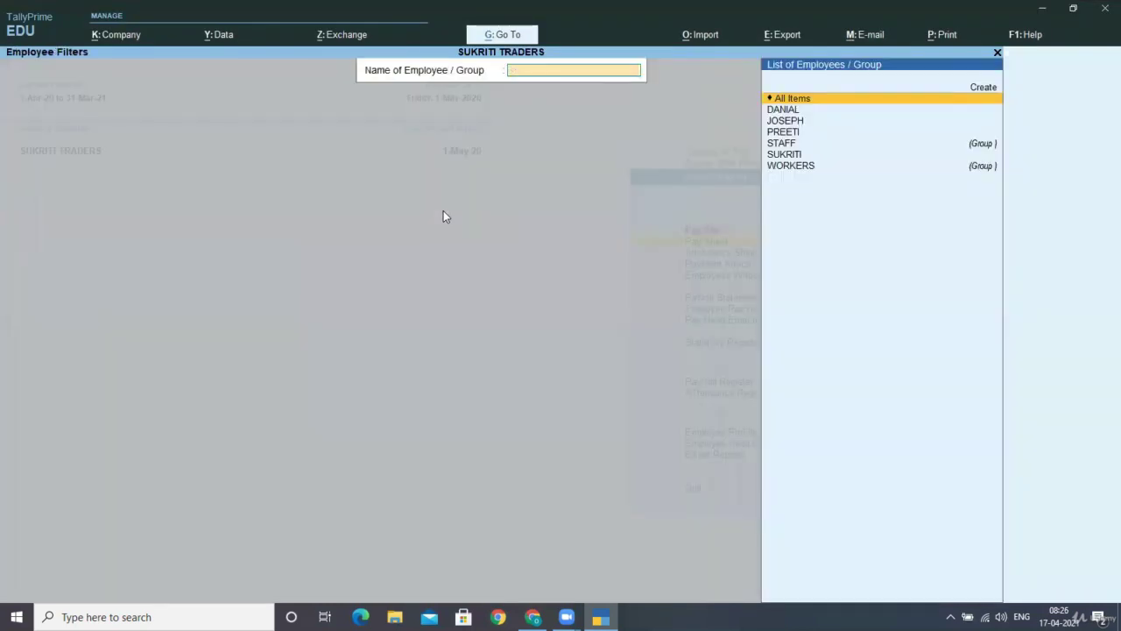
key("Escape")
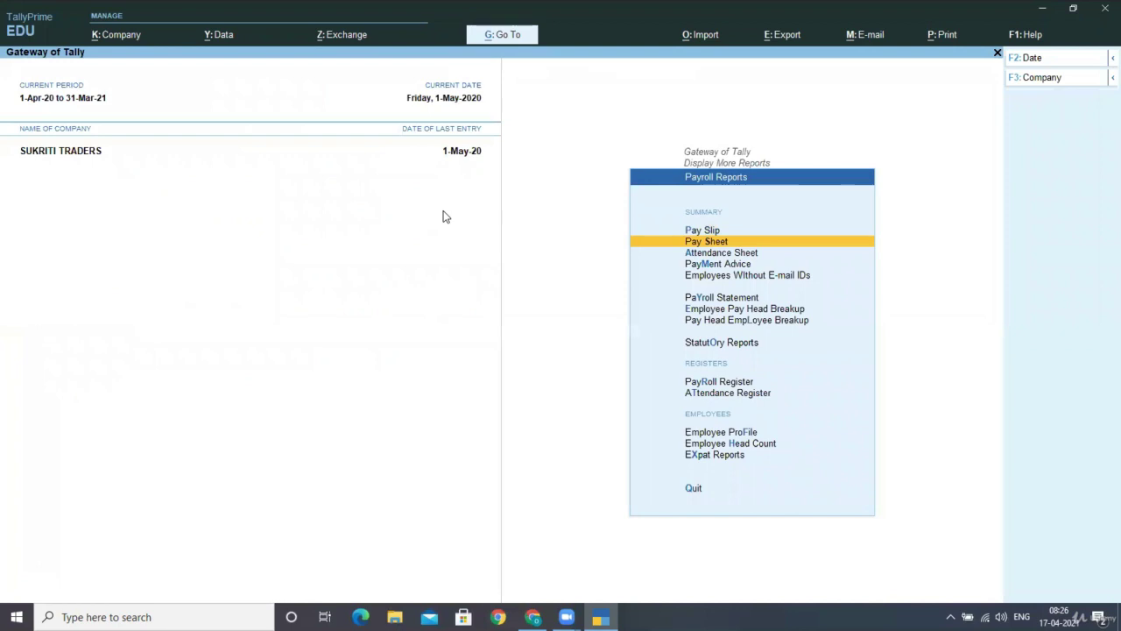
Leave the Pay Sheet preview, then briefly view and close the Payroll Statement pay head list.
key("Down")
key("Down")
key("Down")
key("Down")
key("Return")
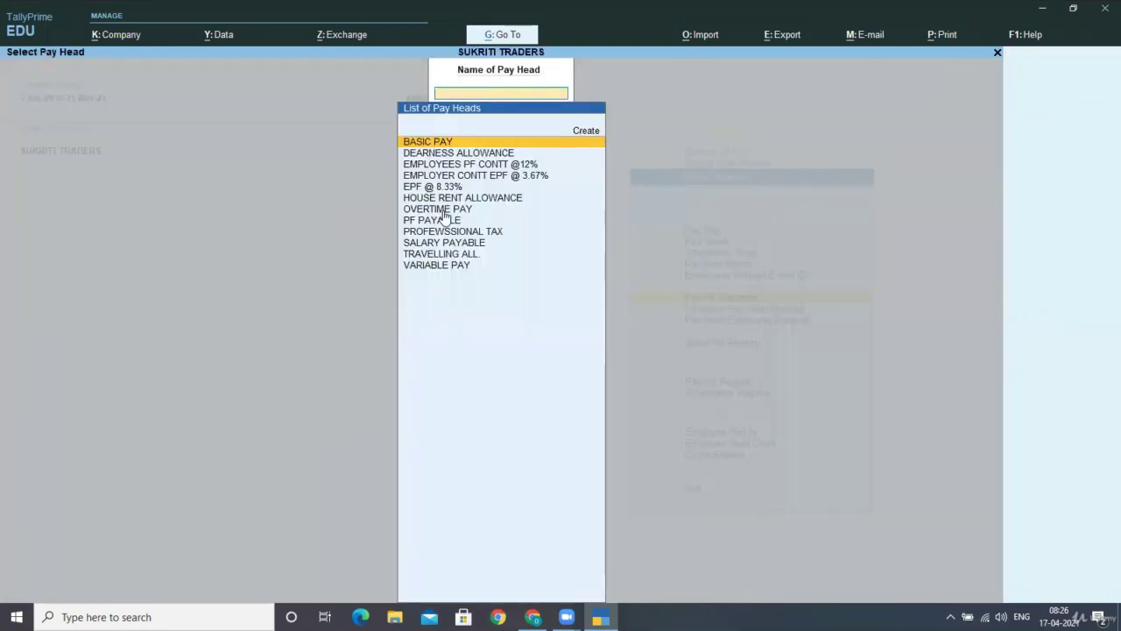
key("Escape")
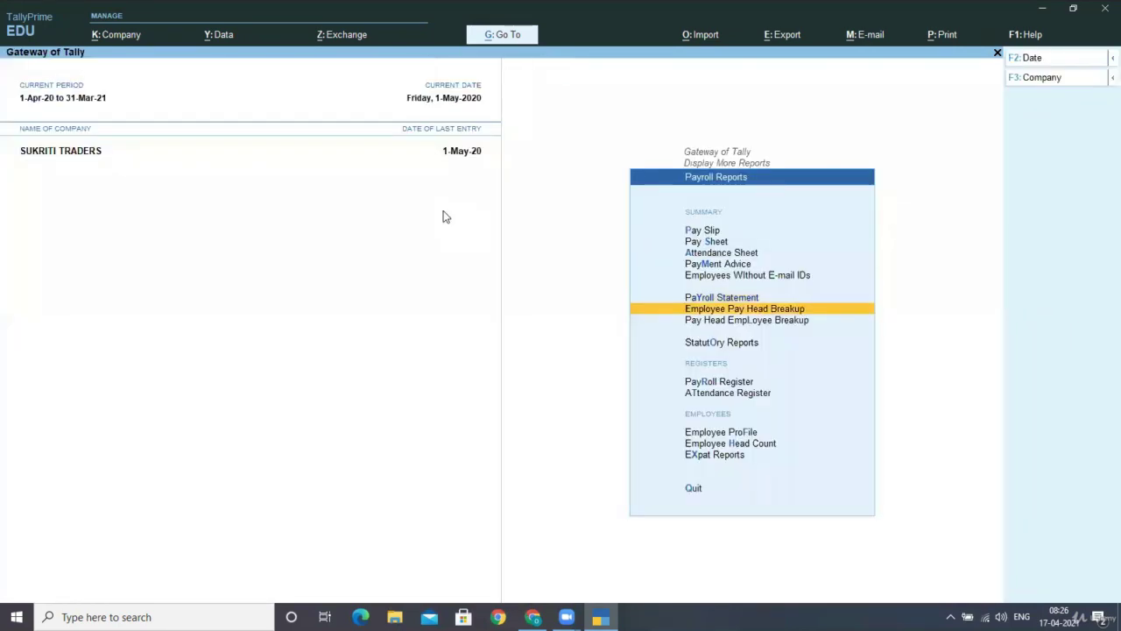
key("Down")
key("Down")
key("Down")
key("Down")
key("Up")
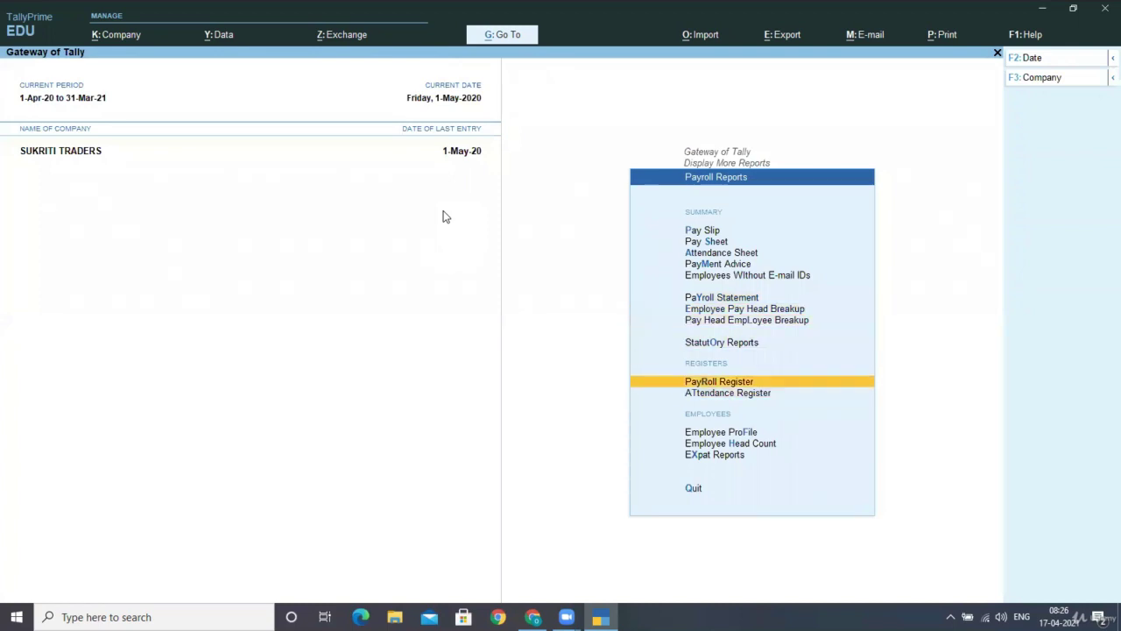
key("Return")
key("Return")
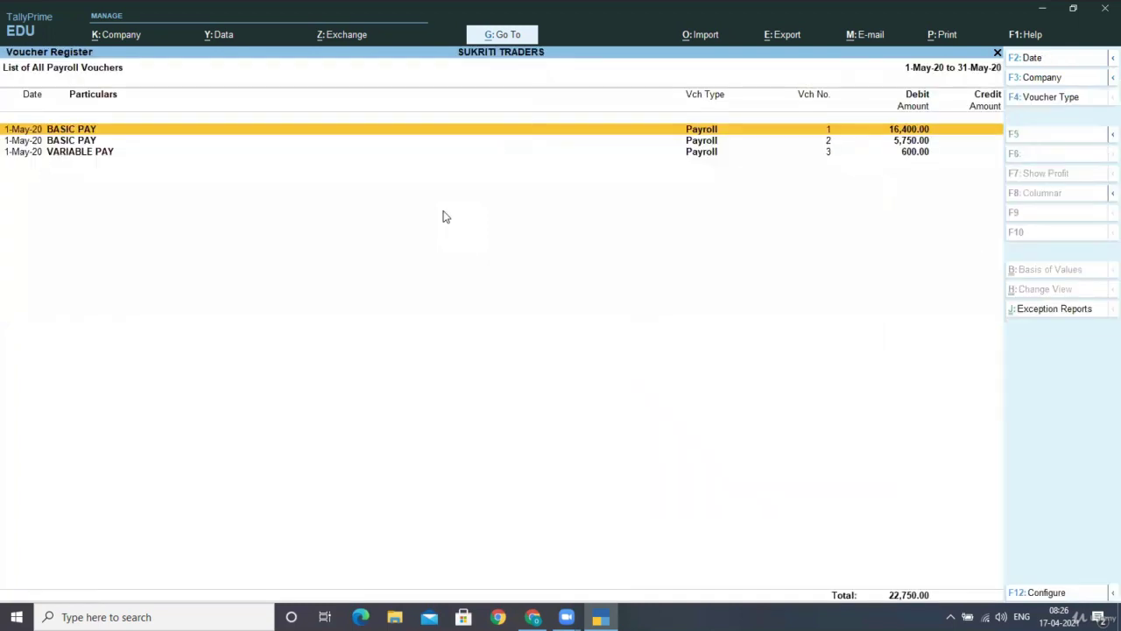
key("Down")
key("Down")
key("Escape")
key("Escape")
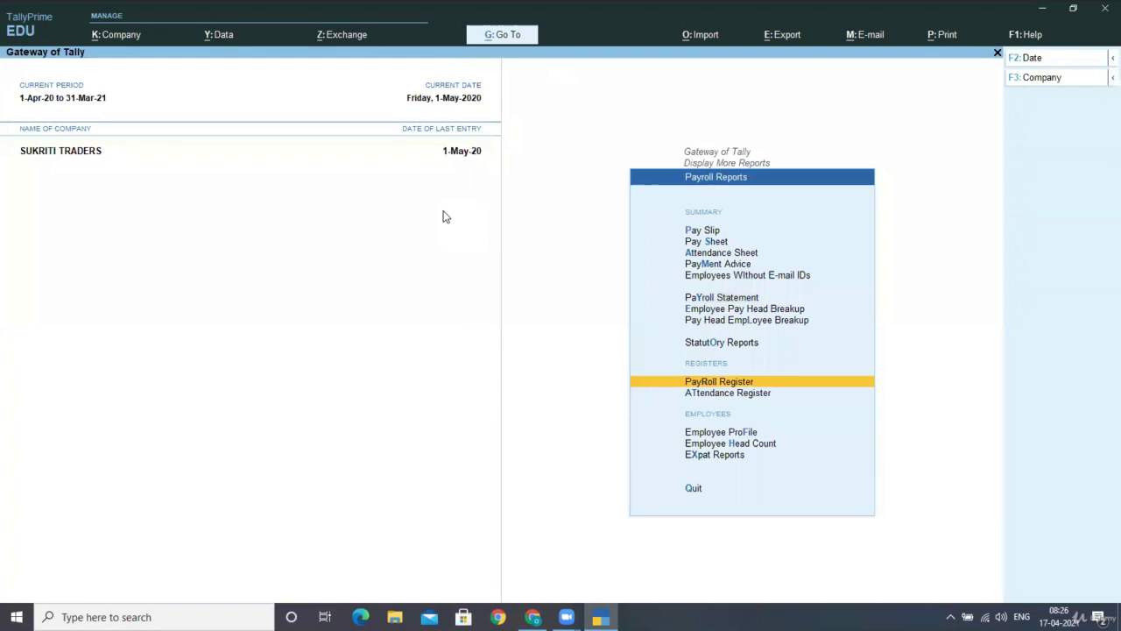
key("Down")
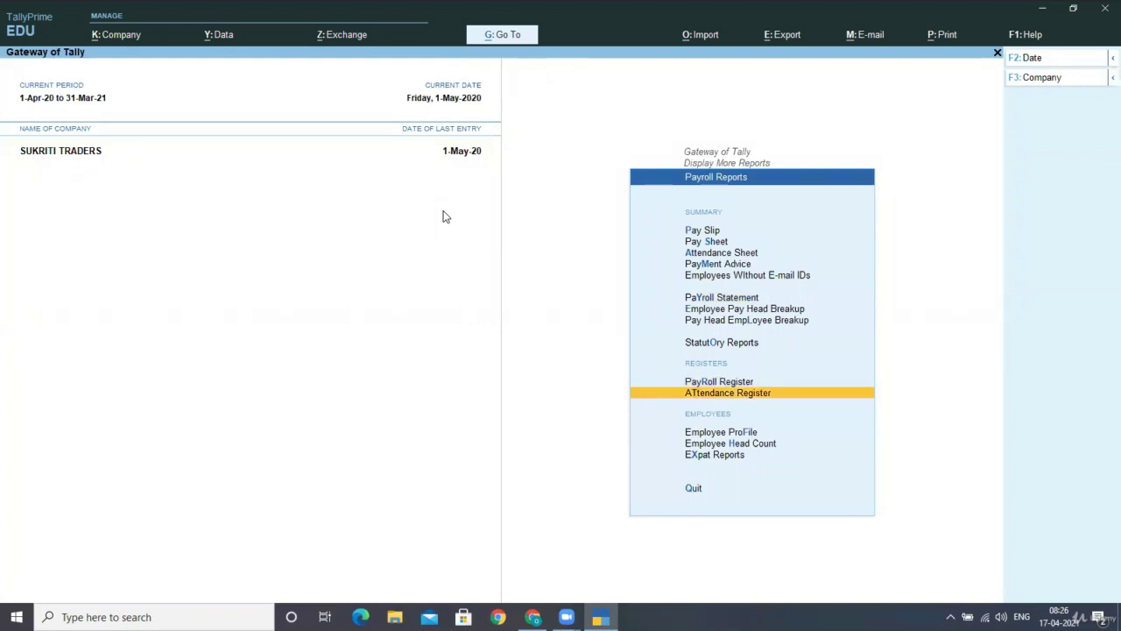
key("Up")
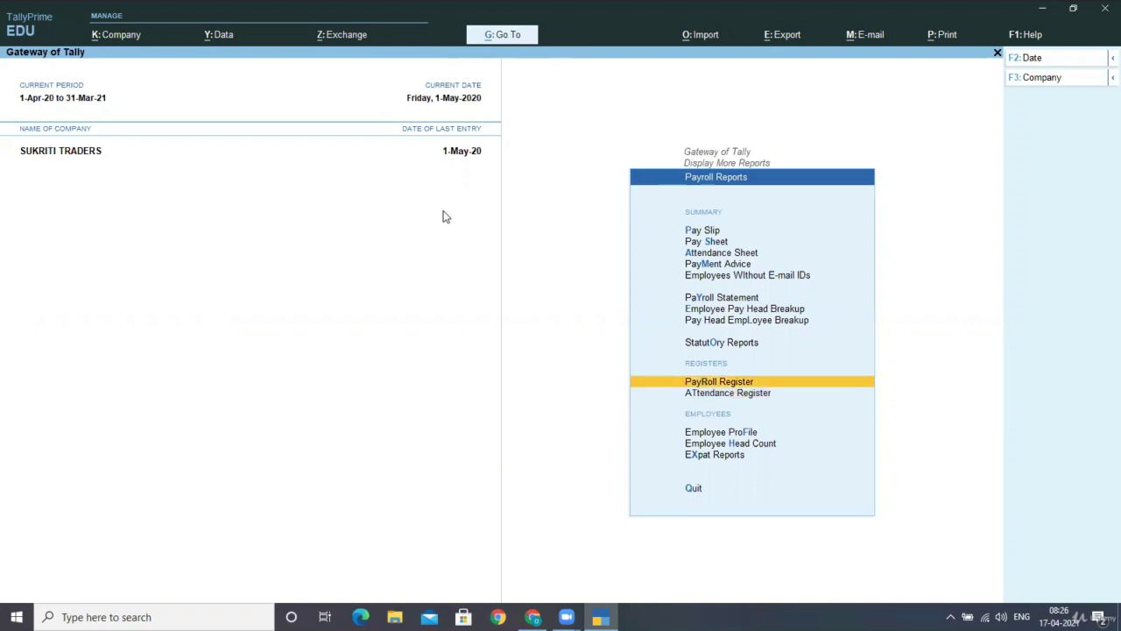
key("Up")
key("Down")
key("Down")
key("Up")
key("Up")
key("Up")
key("Up")
key("Down")
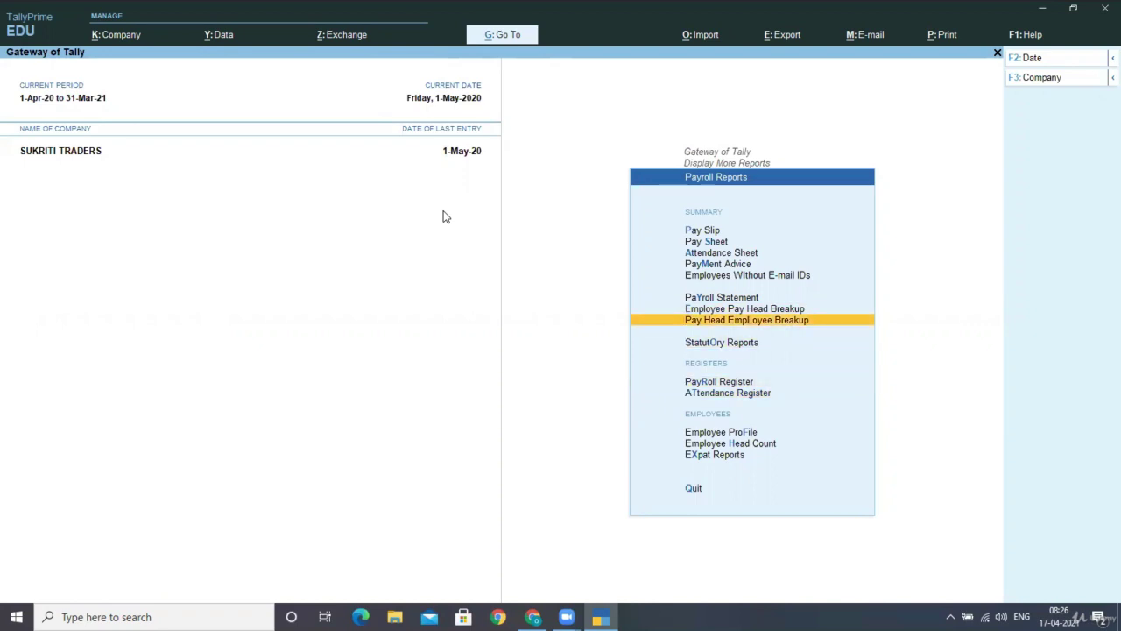
key("Up")
key("Up")
key("Up")
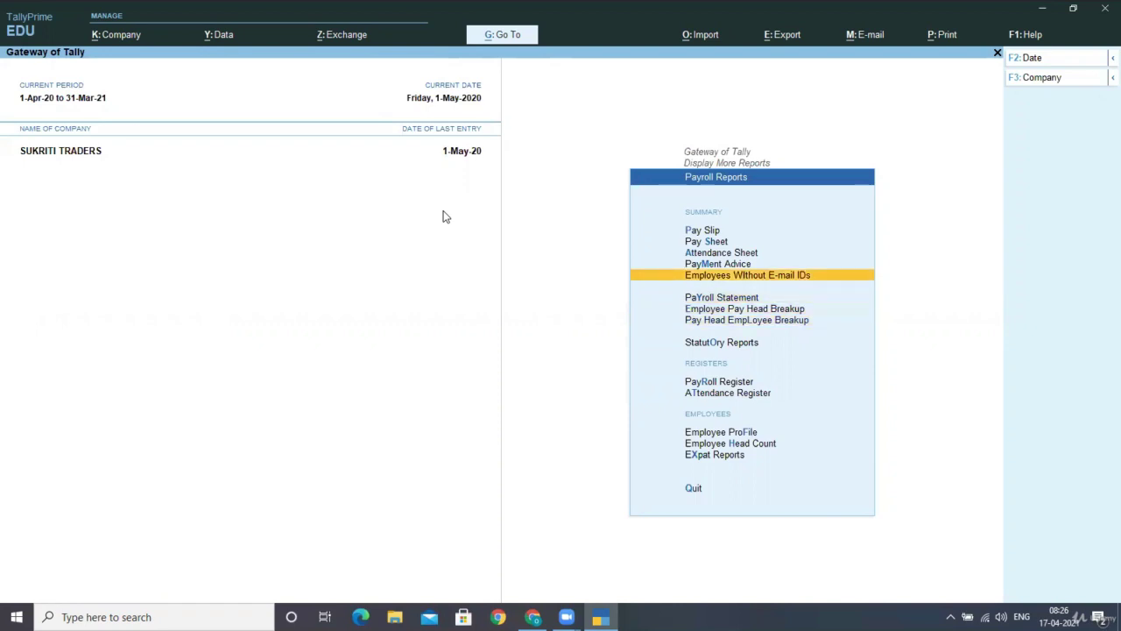
key("Up")
key("Return")
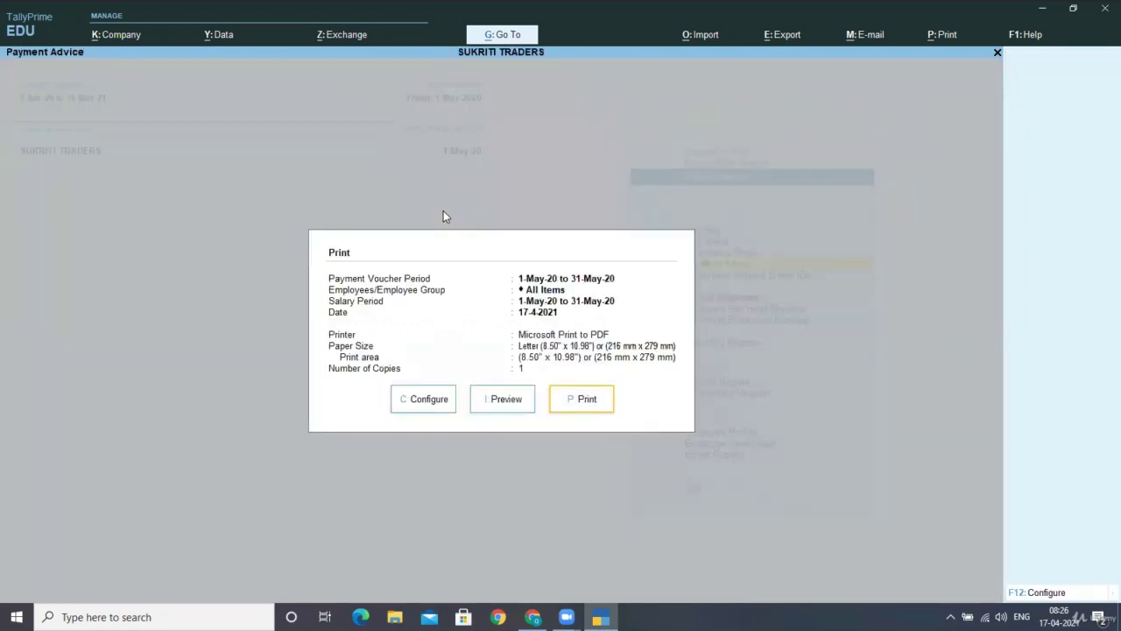
key("i")
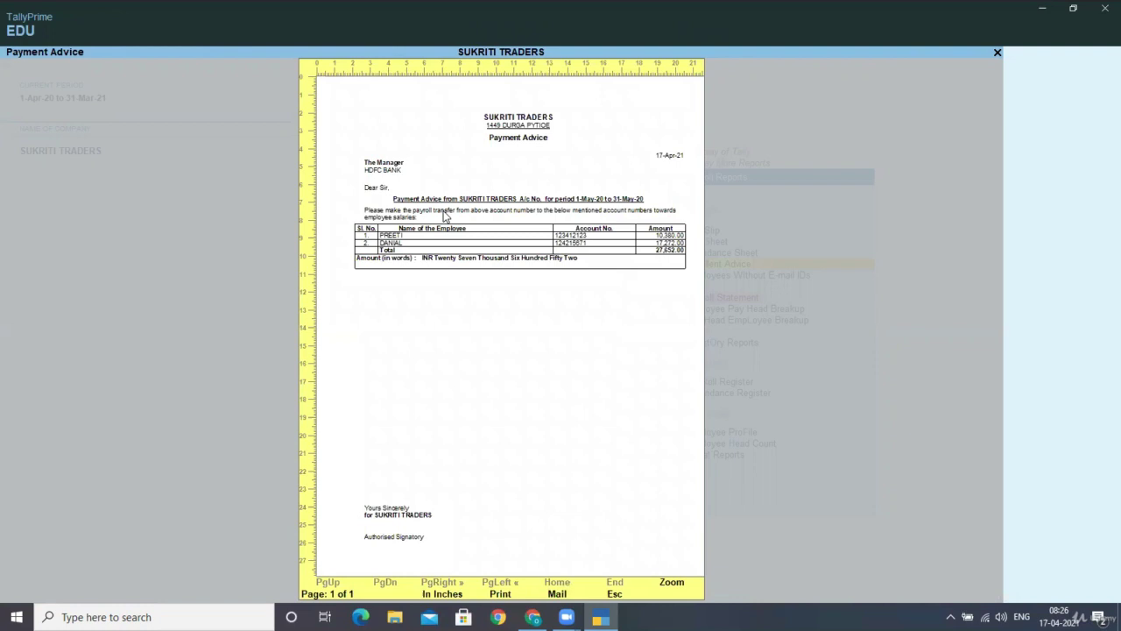
key("Escape")
key("Escape")
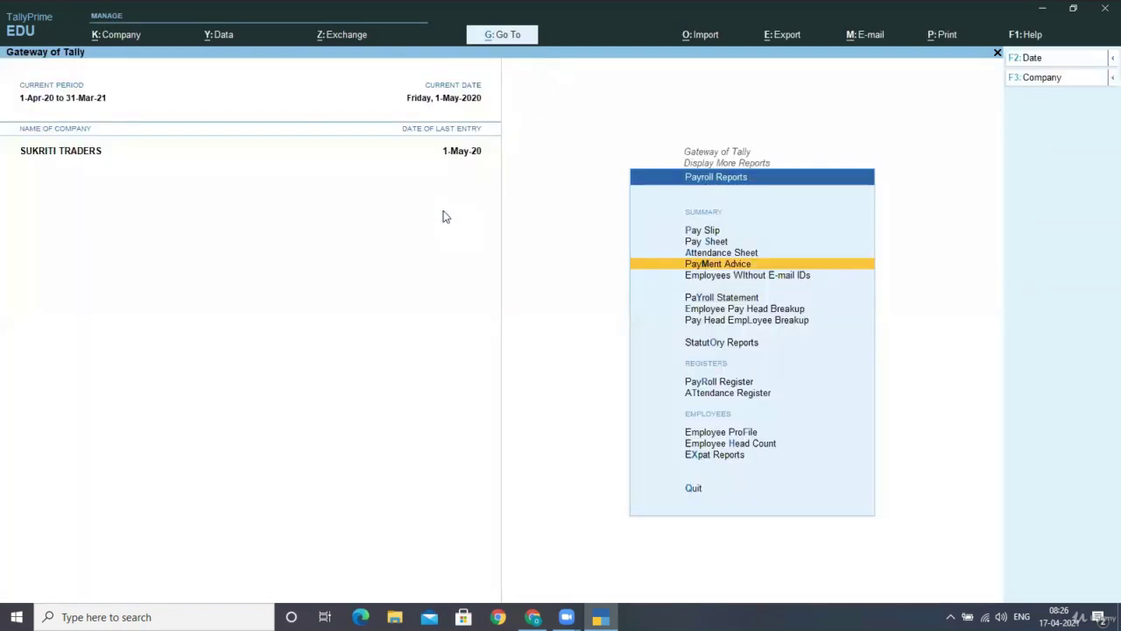
key("Up")
key("Return")
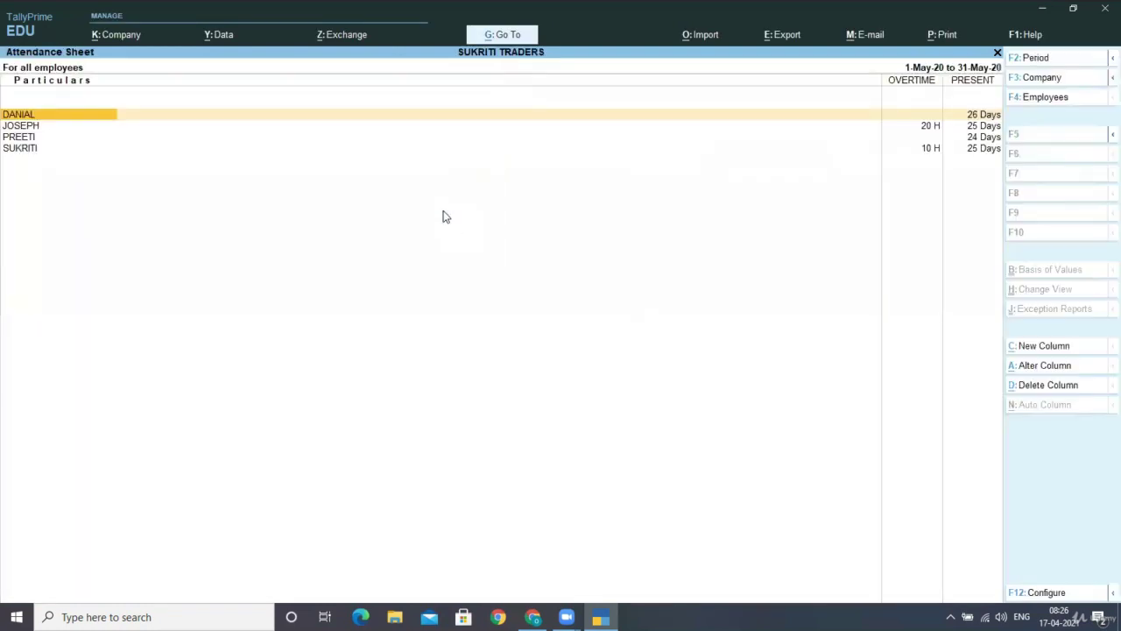
key("Down")
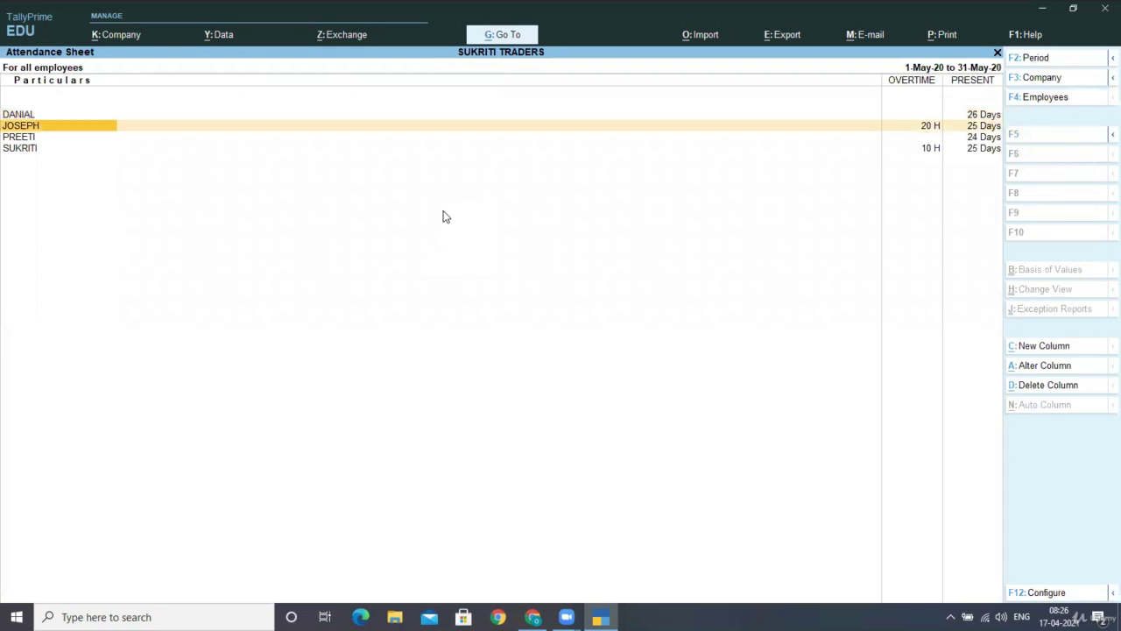
key("Down")
key("Down")
key("Up")
key("Up")
key("Up")
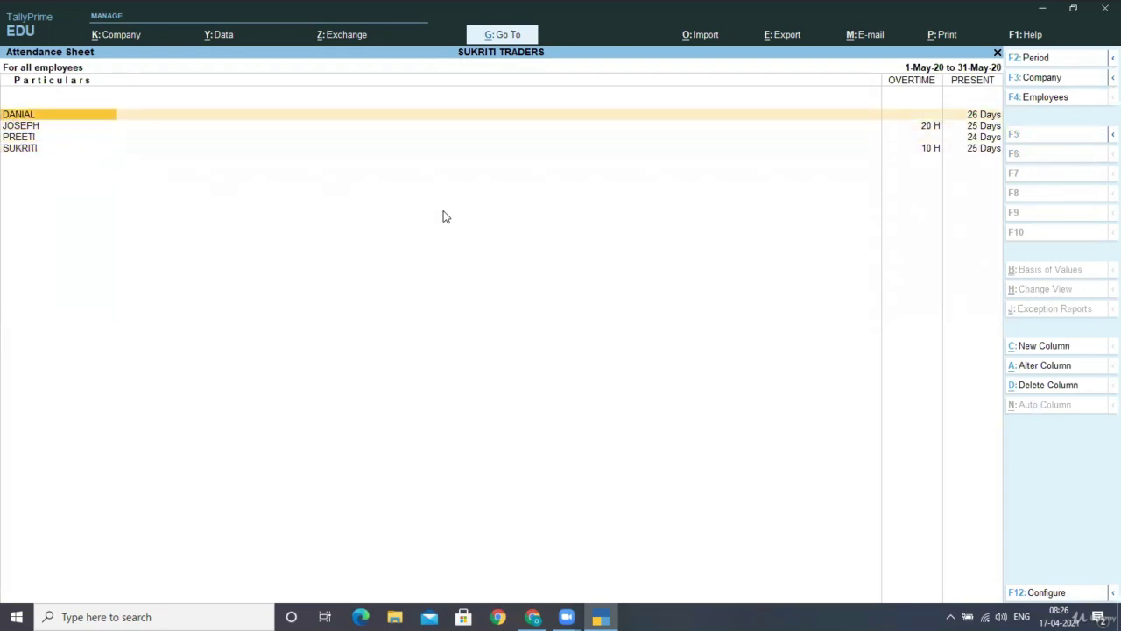
key("Down")
key("Down")
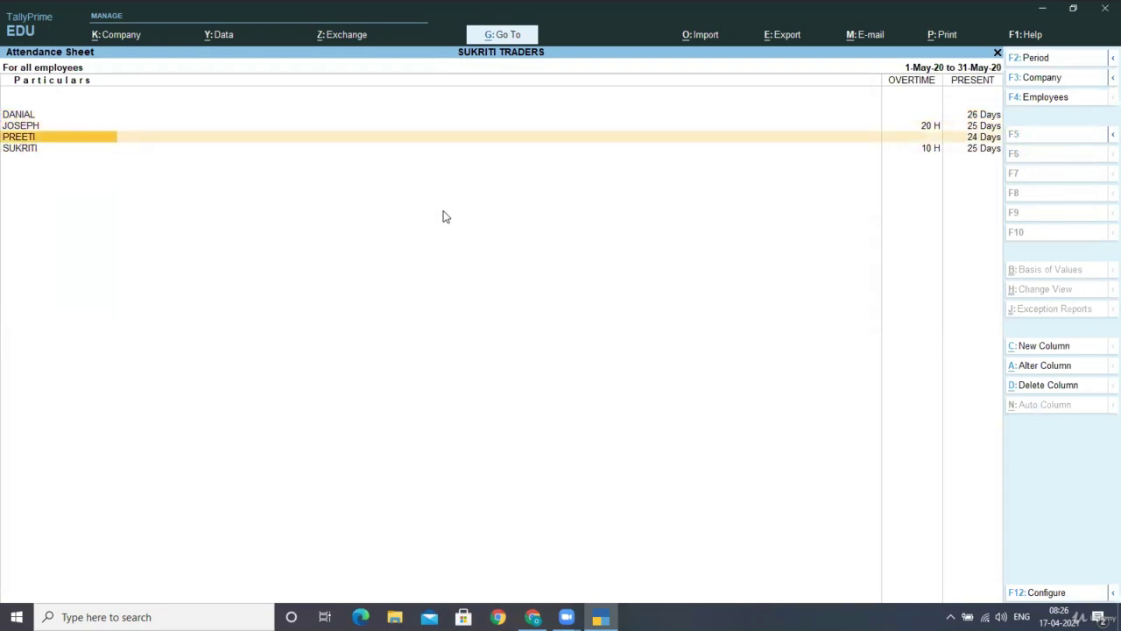
key("Down")
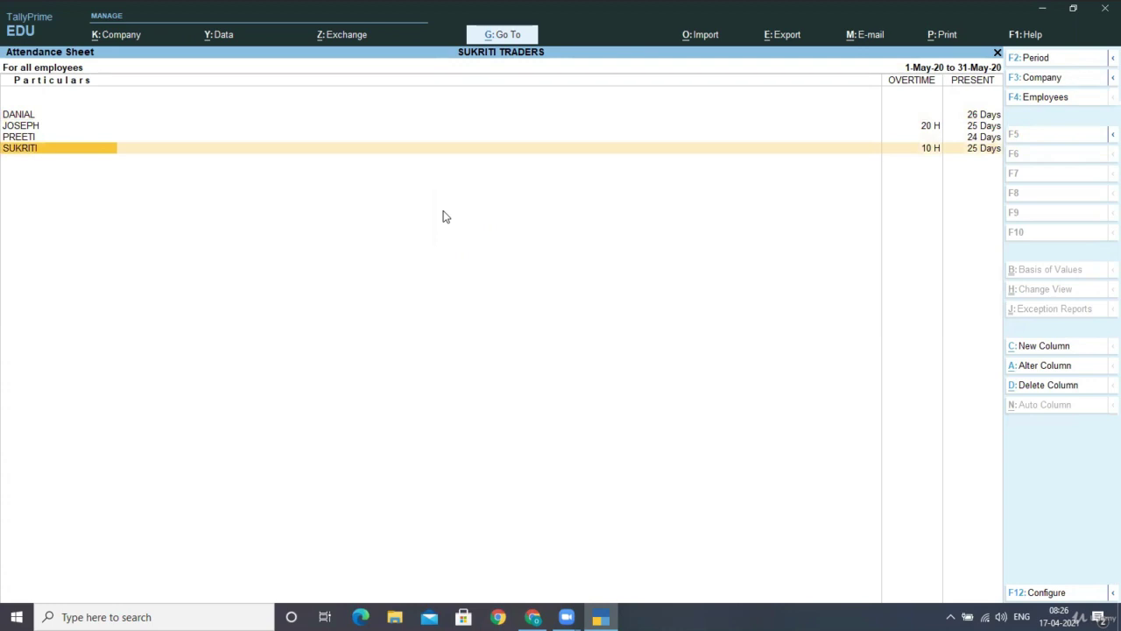
key("Up")
key("Up")
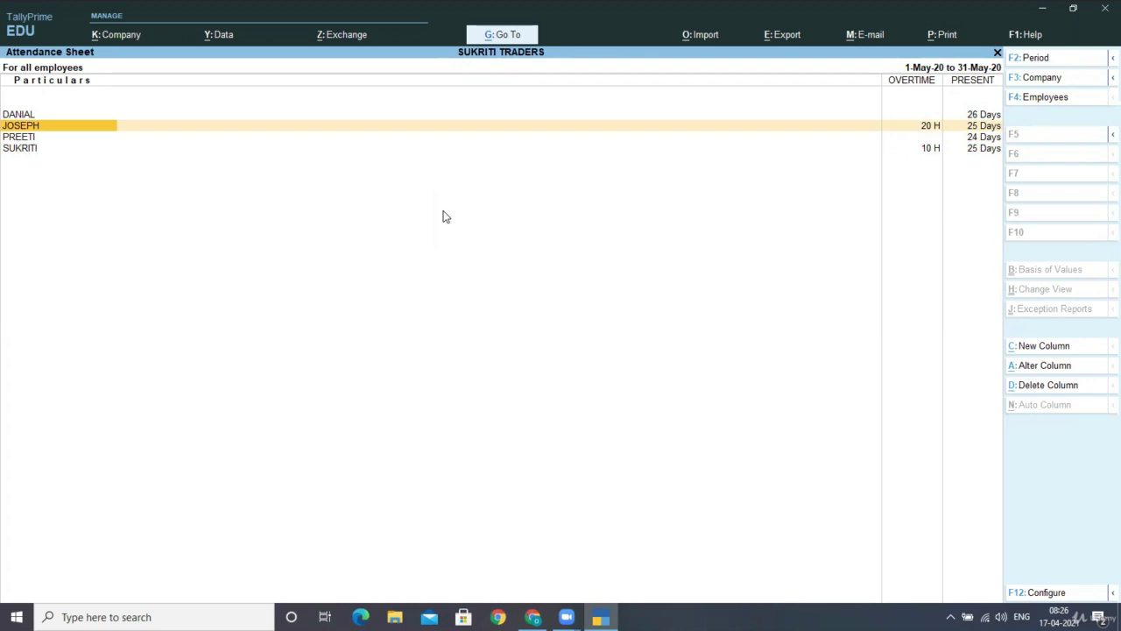
key("alt+p")
key("Escape")
key("Escape")
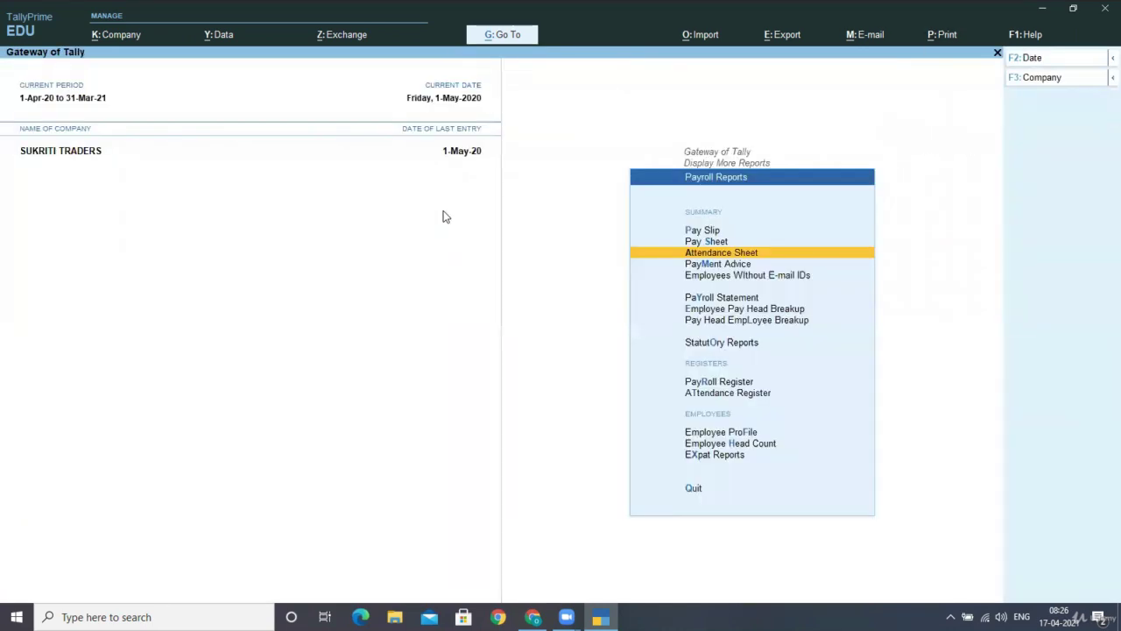
key("Down")
key("Down")
key("Down")
key("Down")
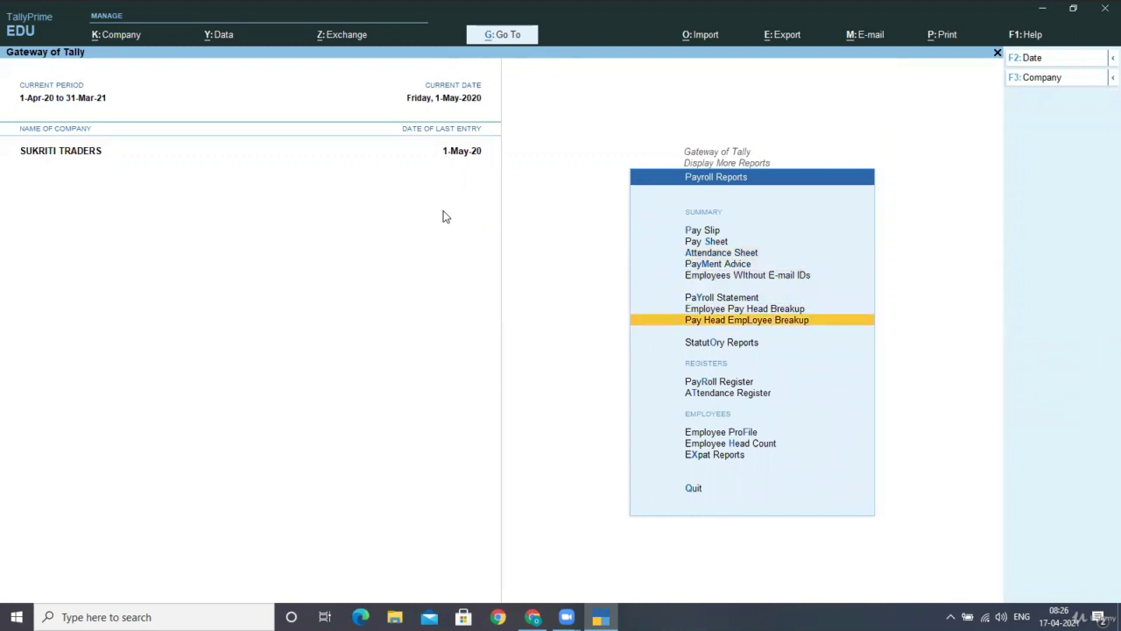
key("Down")
key("Down")
key("Down")
key("Return")
key("Return")
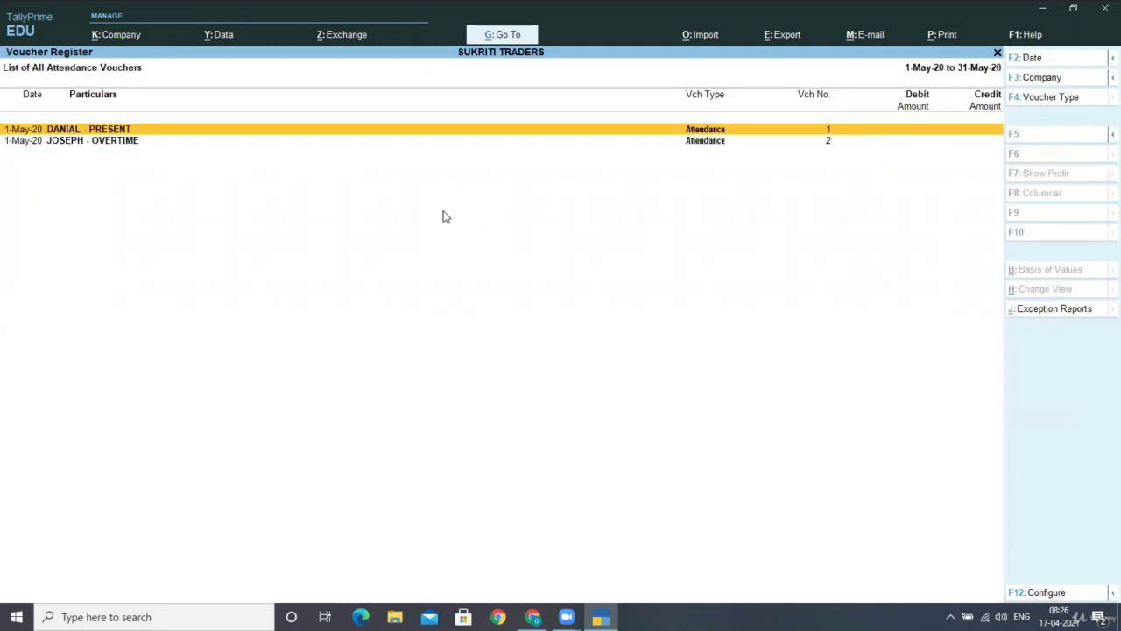
key("Down")
key("Up")
key("Return")
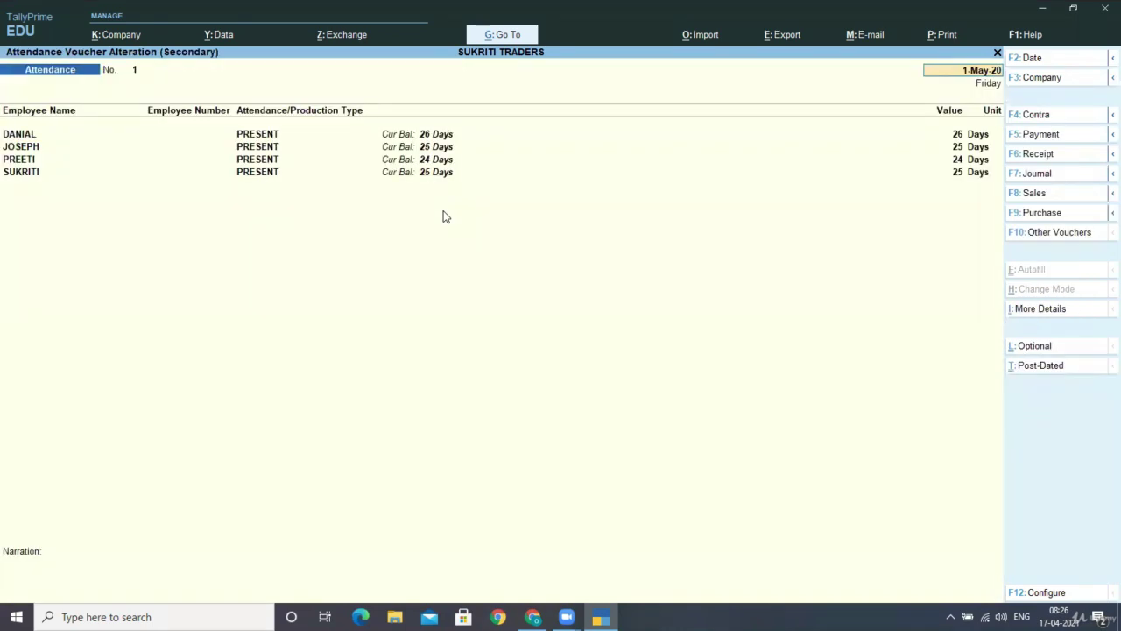
key("Return")
key("Down")
key("Down")
key("Down")
key("BackSpace")
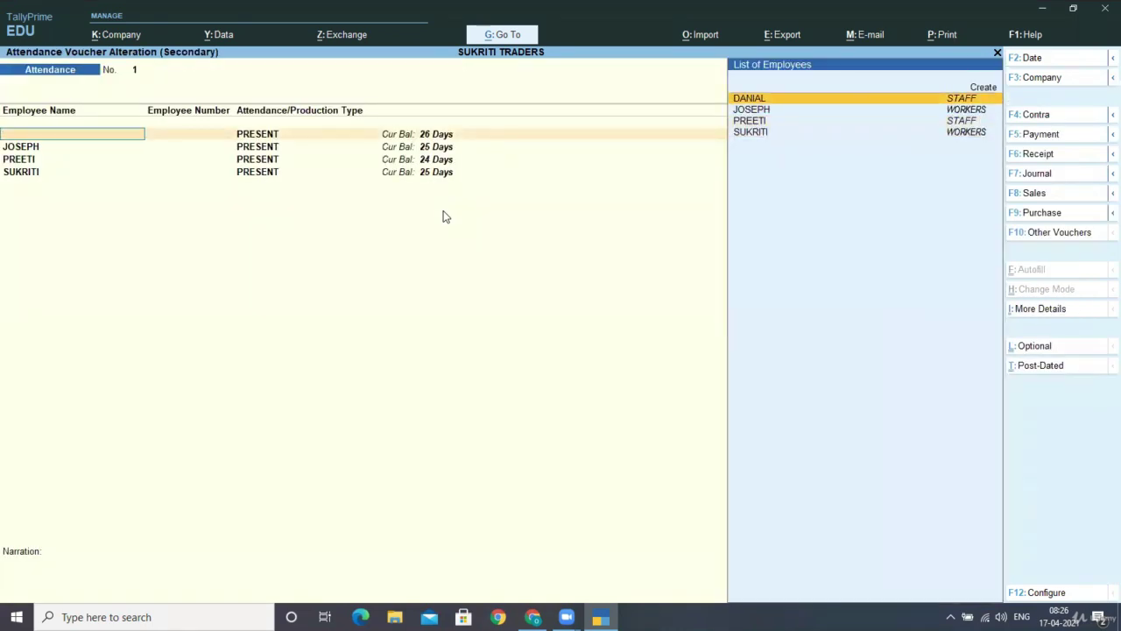
key("Escape")
key("y")
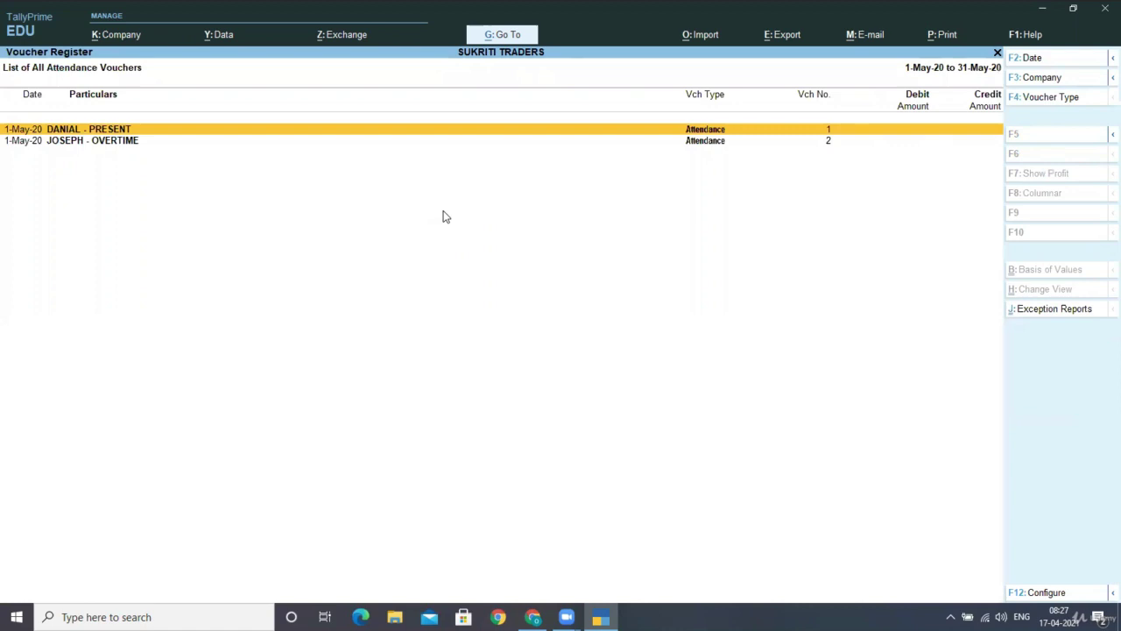
key("Down")
key("Return")
key("Escape")
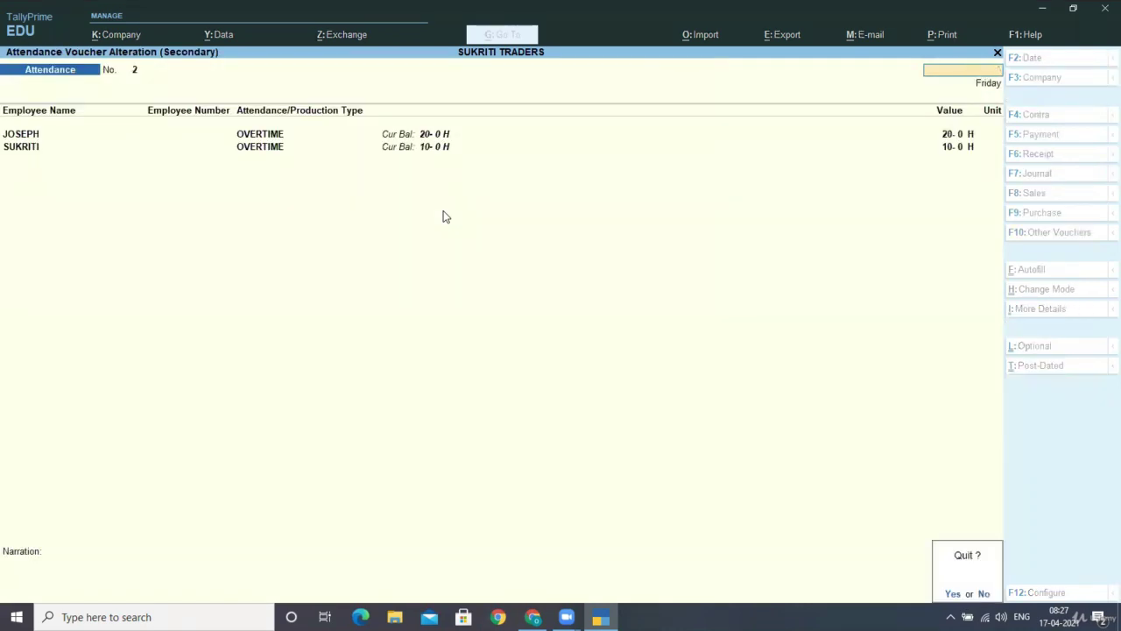
key("y")
key("Escape")
key("Escape")
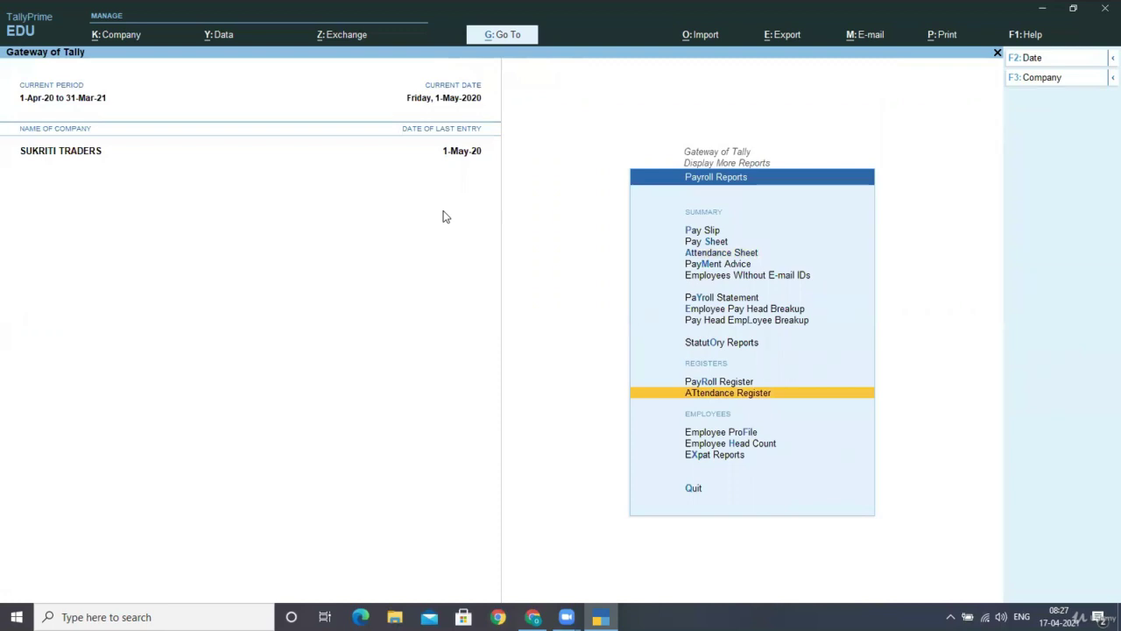
Browse the Statutory Reports list (PF, ESI, Professional Tax, NPS, Gratuity, Income Tax).
key("Up")
key("Up")
key("Up")
key("Down")
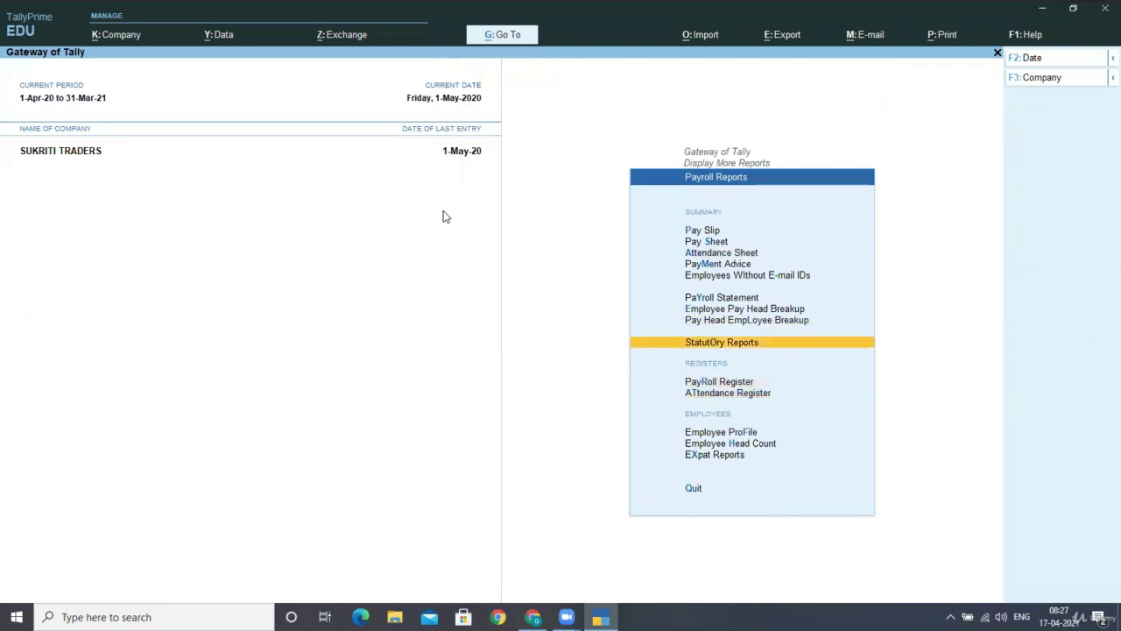
key("Return")
key("Down")
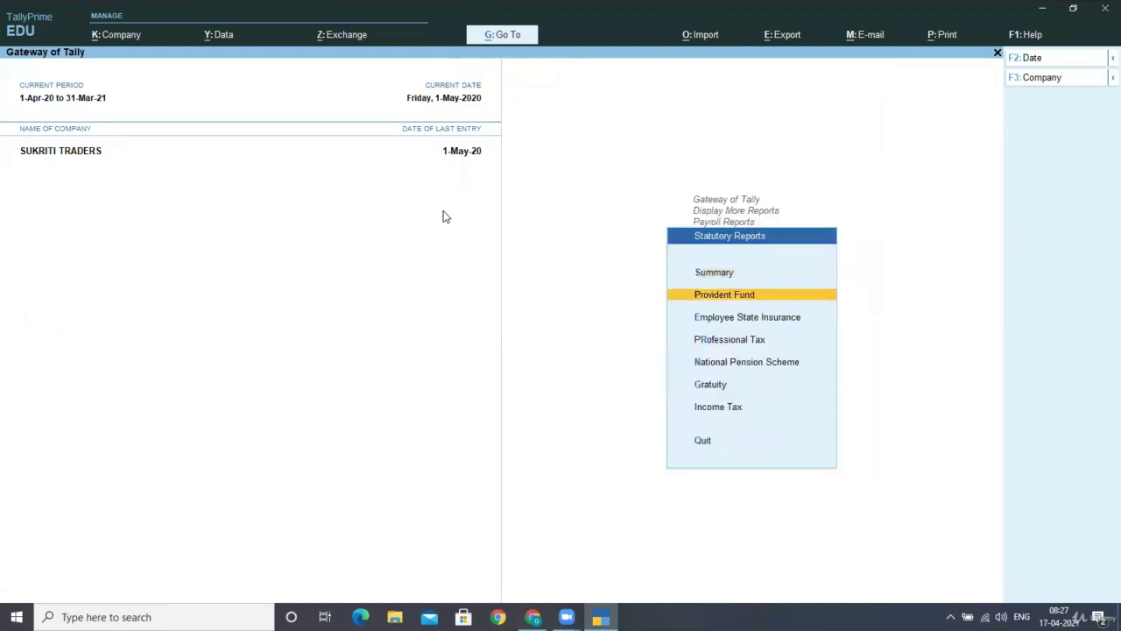
key("Down")
key("Down")
key("Down")
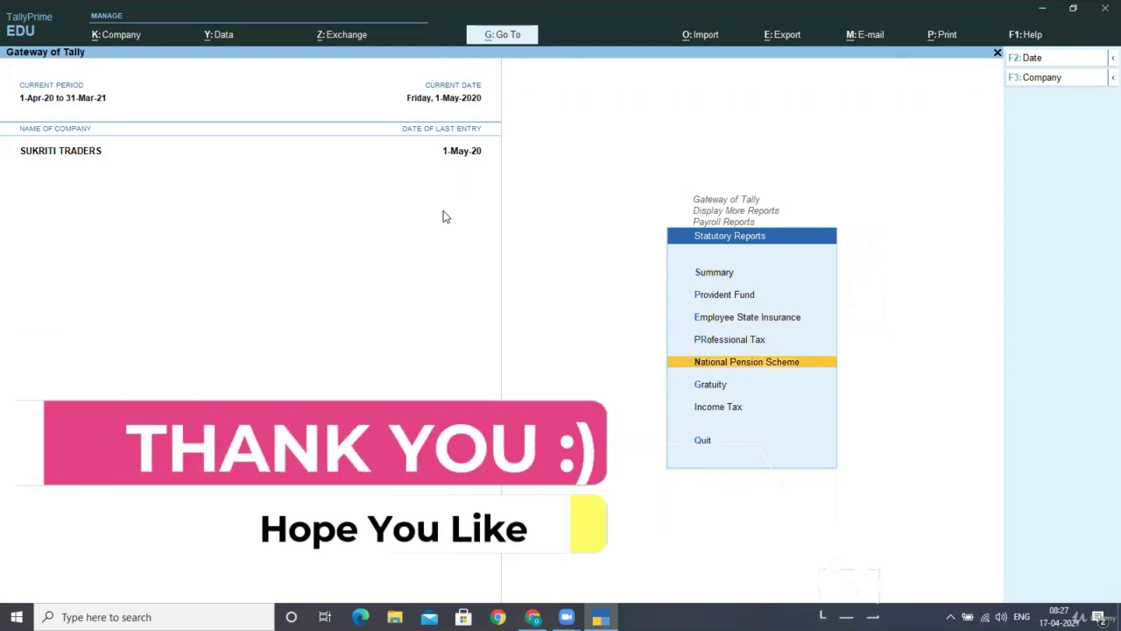
key("Escape")
key("Escape")
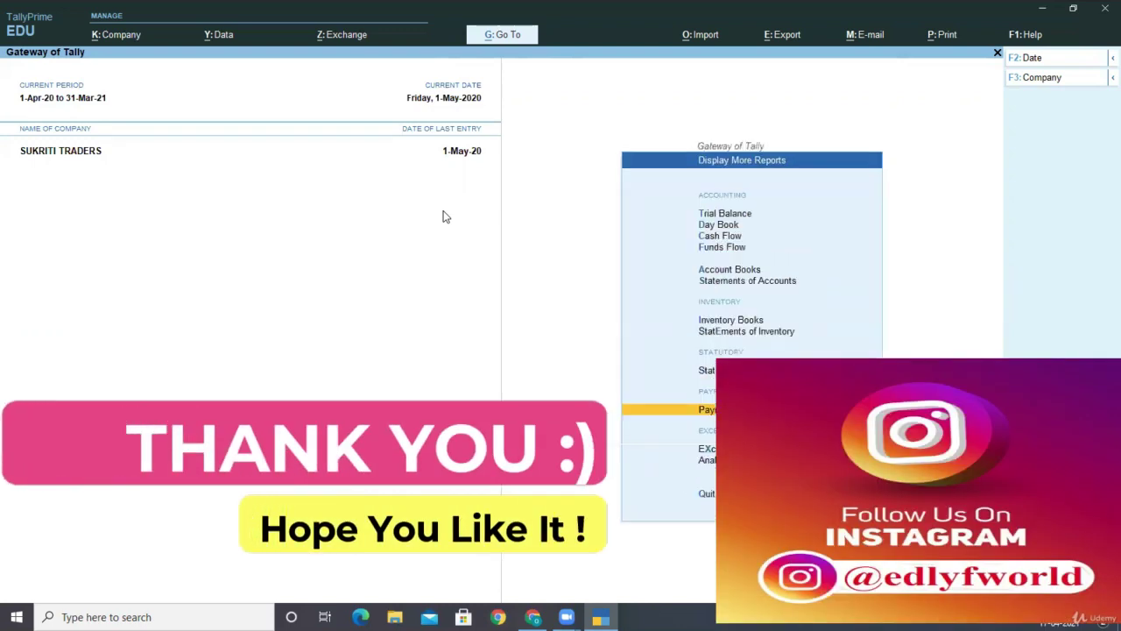